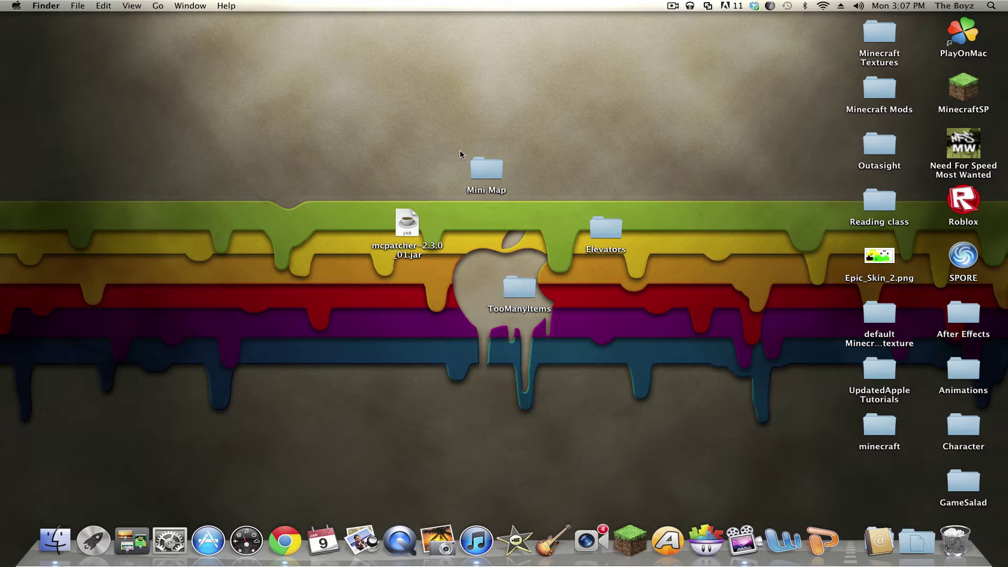
Select the mcpatcher-2.3.0_01.jar icon on the desktop next to the mod folders.
mouse_move(457, 143)
mouse_down()
mouse_move(461, 160)
mouse_move(564, 240)
mouse_move(645, 260)
mouse_move(644, 331)
mouse_up()
click(644, 331)
drag(348, 186, 454, 303)
click(403, 229)
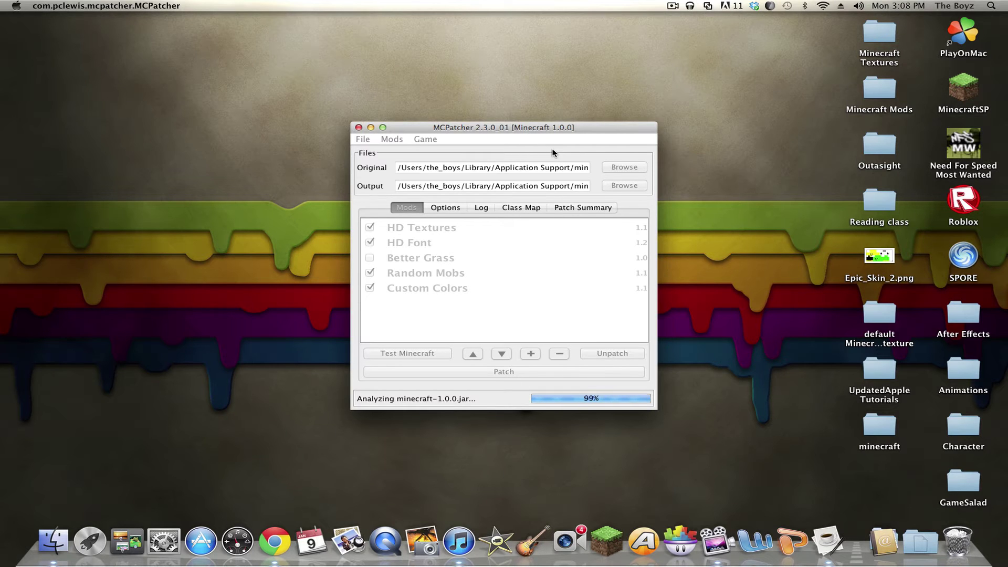
Nudge the MCPatcher window once minecraft-1.0.0.jar analysis finishes.
drag(516, 127, 519, 122)
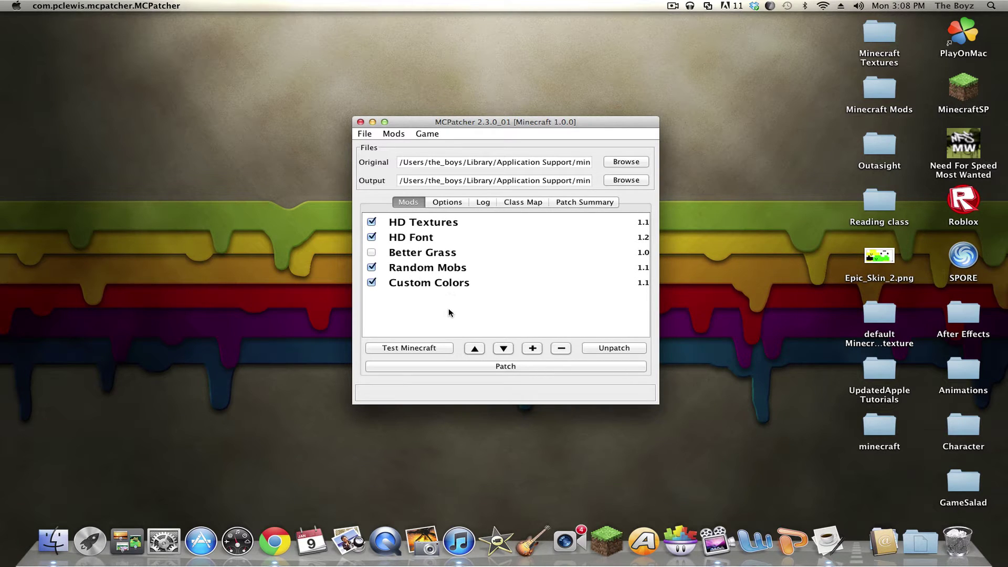
Enable Better Grass, disable Random Mobs, and move the patcher right to reveal the desktop.
click(372, 252)
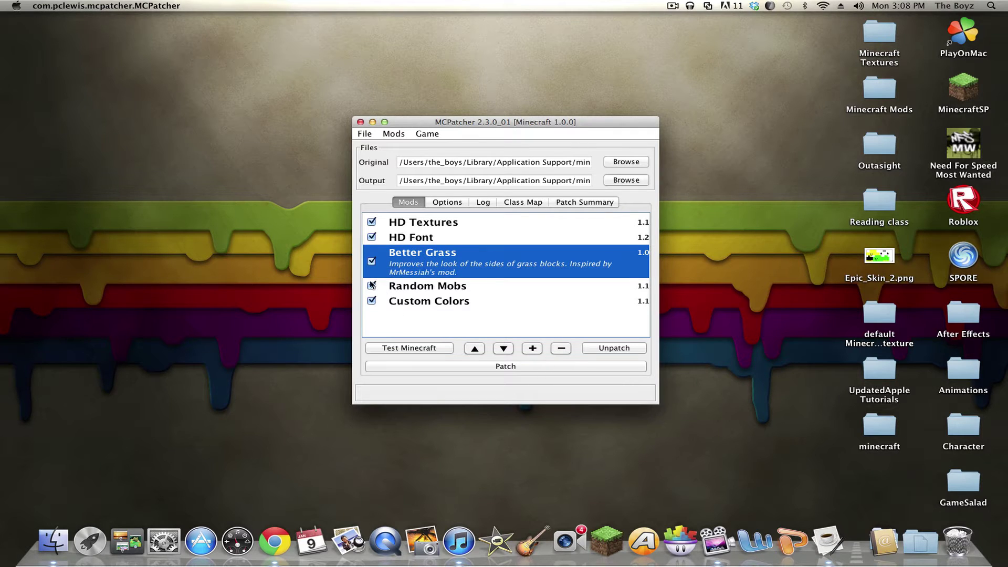
click(371, 285)
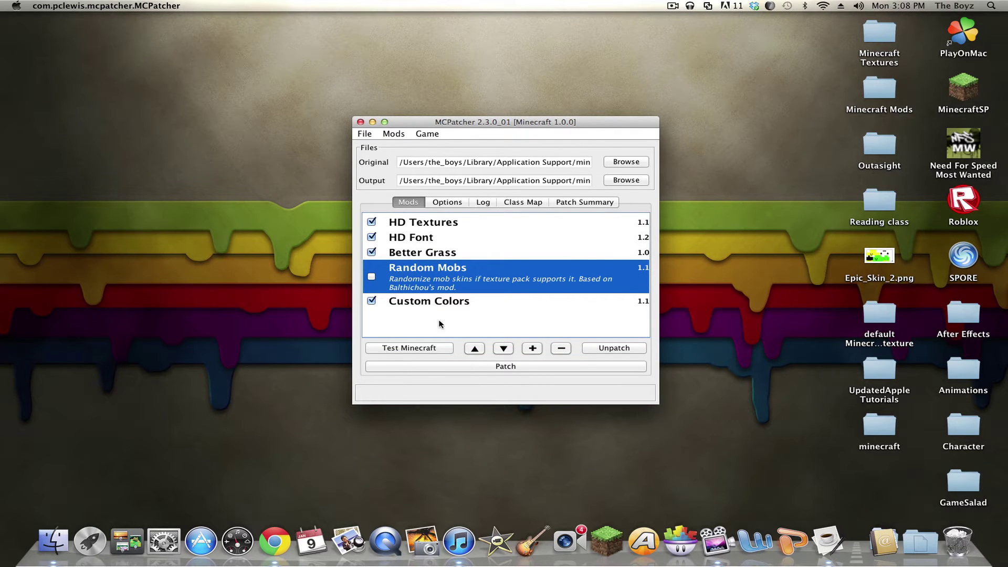
drag(471, 125, 466, 113)
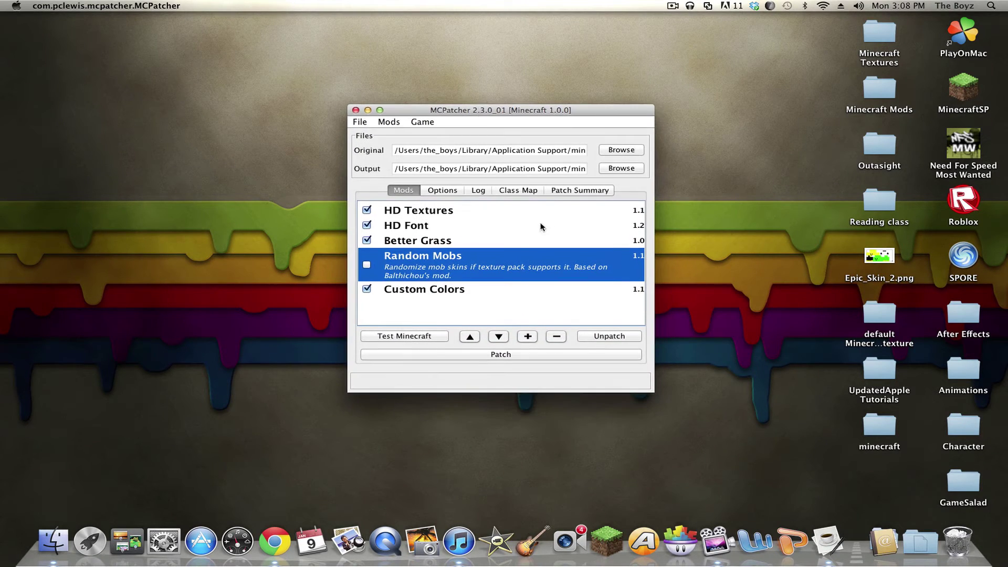
drag(527, 114, 734, 108)
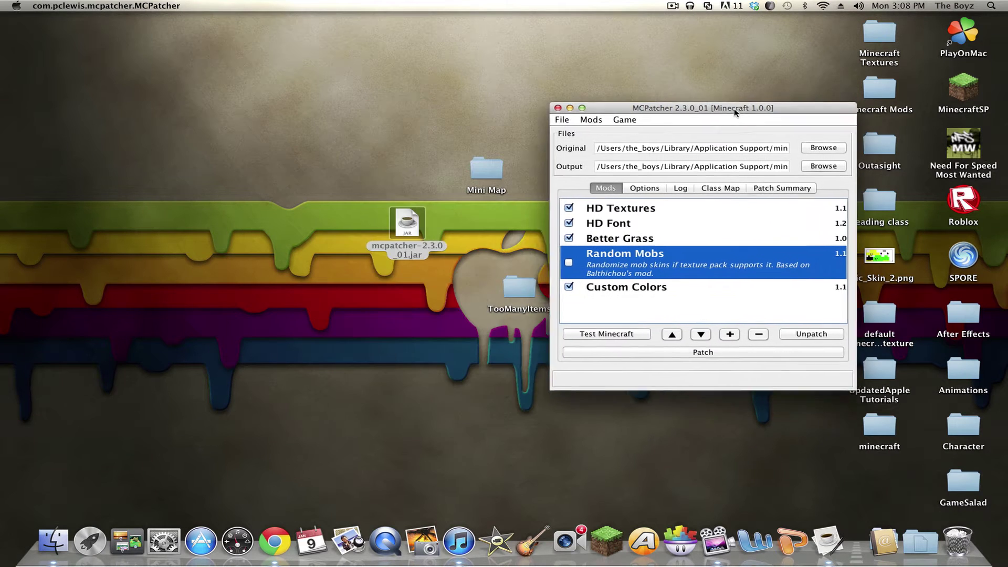
click(415, 183)
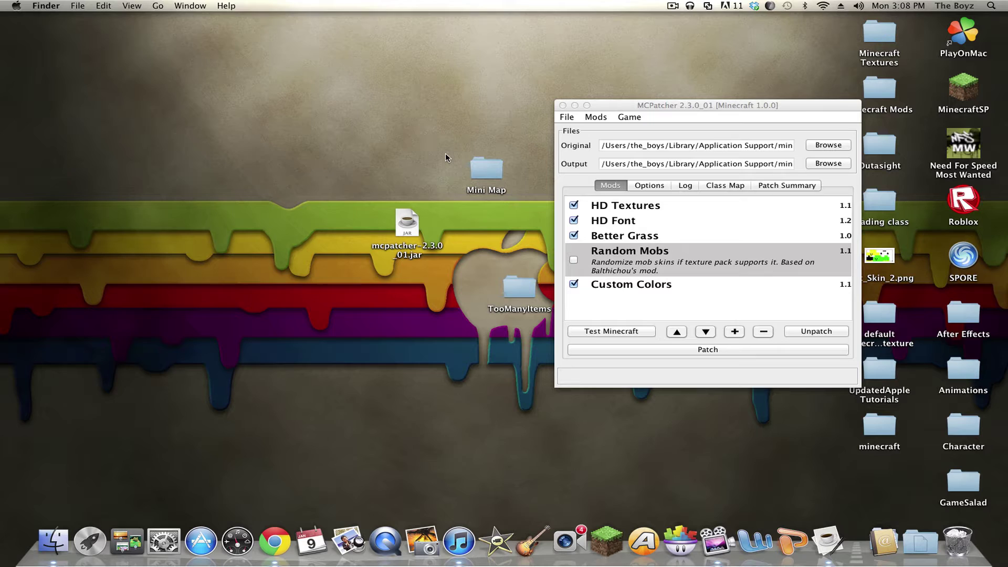
Compress the Mini Map folder and place Mini Map.zip beside the mcpatcher jar.
drag(453, 149, 532, 207)
click(531, 206)
click(487, 175)
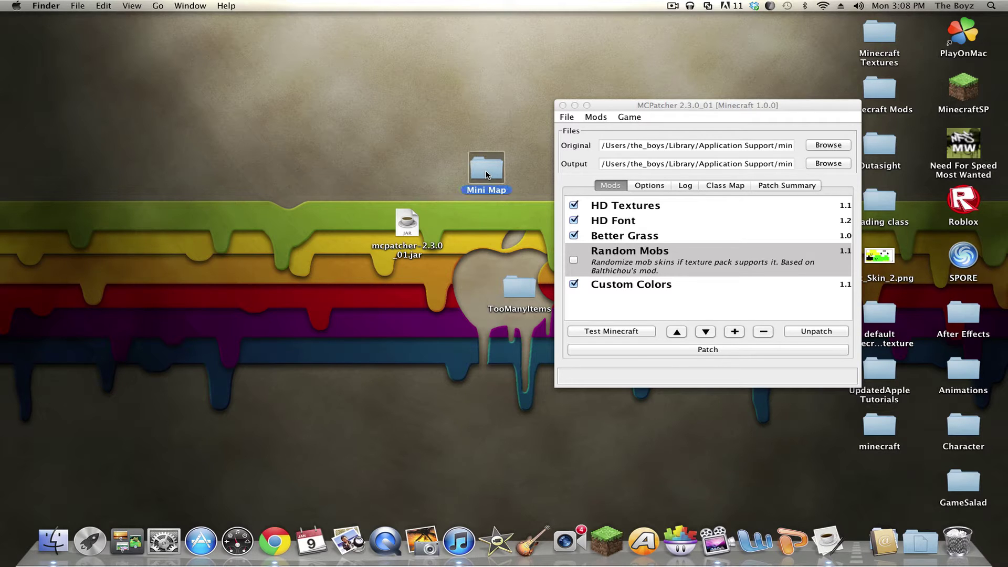
right_click(487, 175)
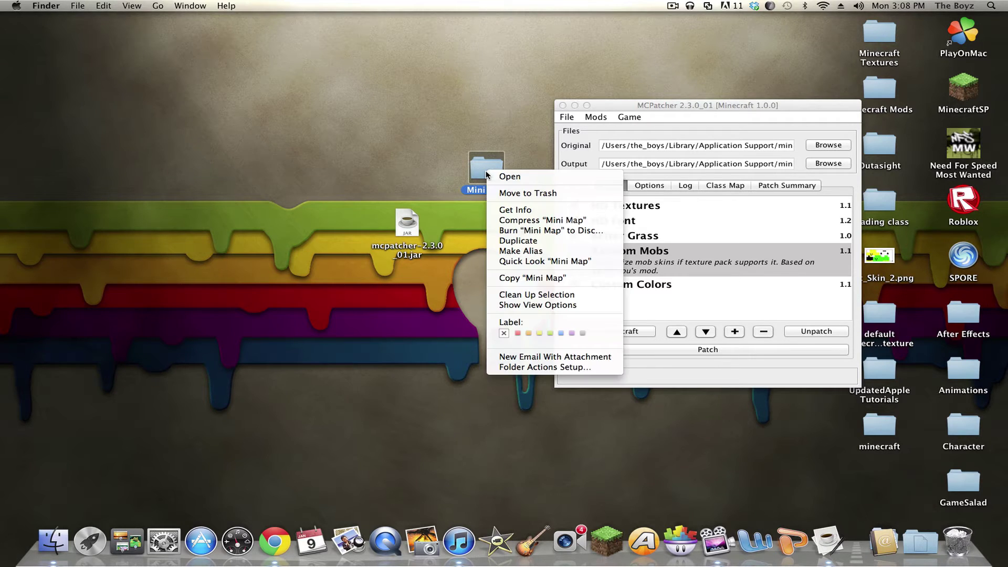
click(543, 219)
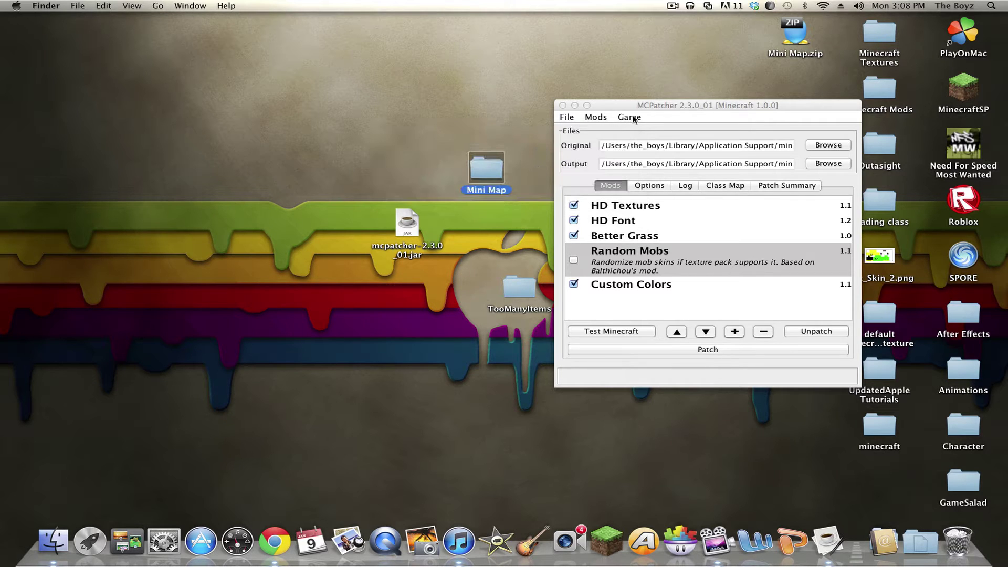
click(798, 38)
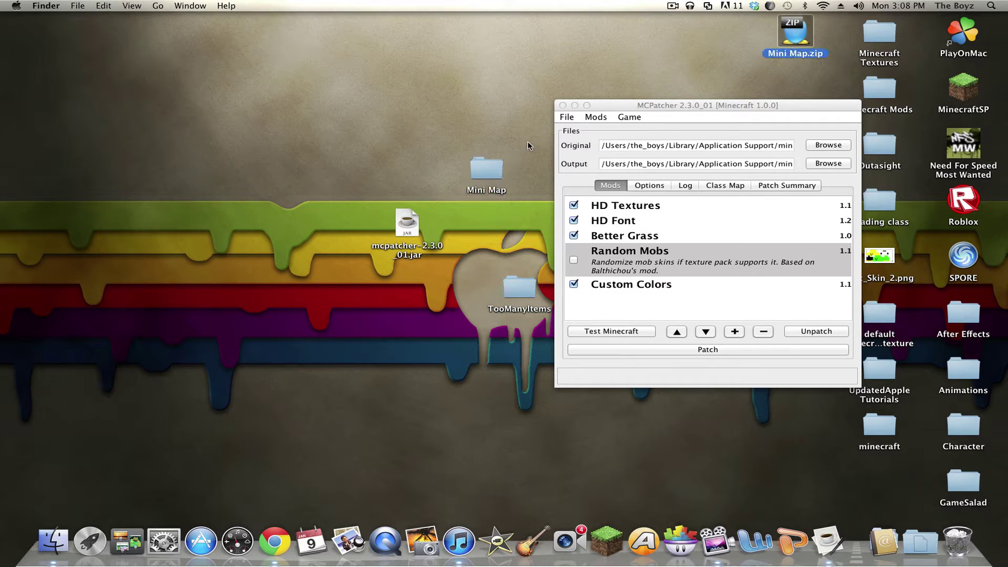
drag(491, 238, 491, 238)
click(461, 225)
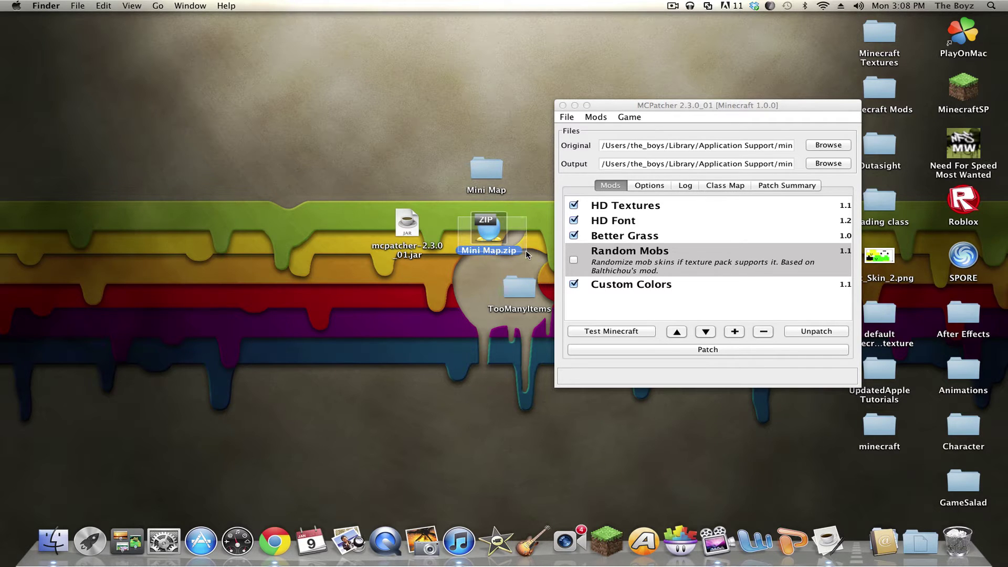
Move the patcher to the upper left, then compress Elevators and place Elevators.zip beside its folder.
click(645, 107)
mouse_move(646, 108)
mouse_down()
mouse_move(394, 107)
mouse_move(138, 77)
mouse_up()
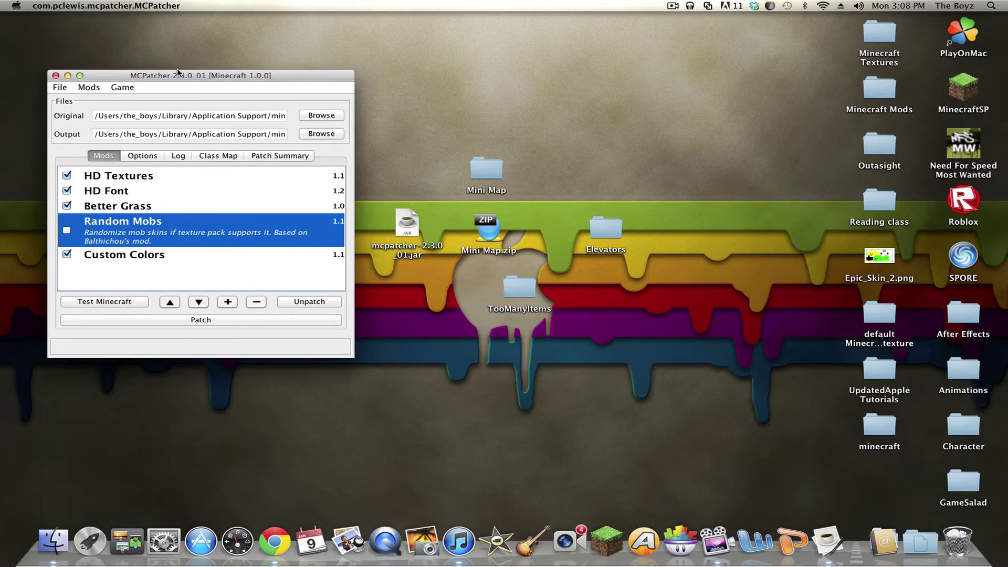
click(568, 194)
right_click(606, 229)
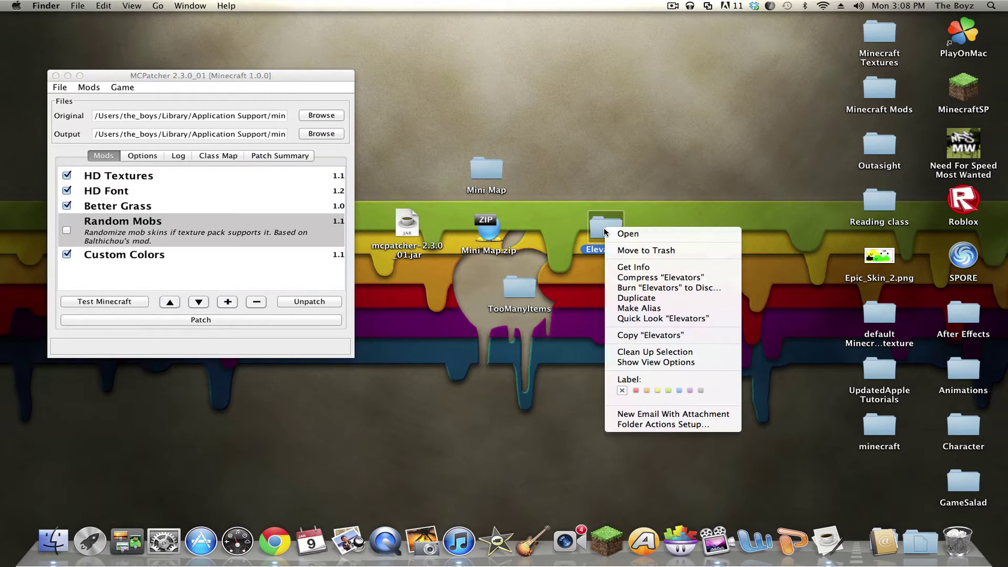
click(673, 279)
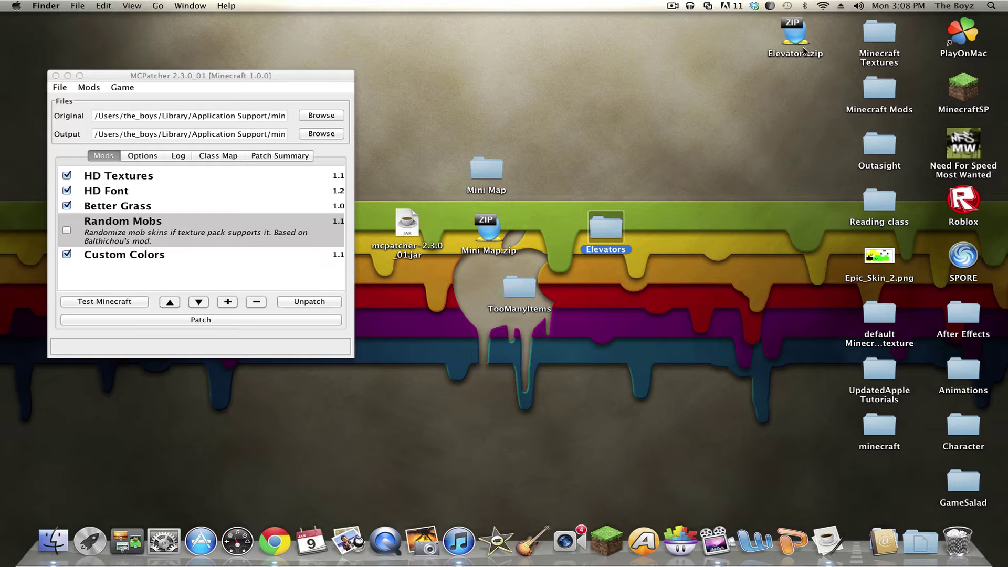
mouse_move(800, 23)
mouse_down()
mouse_move(730, 144)
mouse_move(555, 211)
mouse_up()
Compress TooManyItems, stack the three zip archives together, and bring the patcher back.
right_click(521, 288)
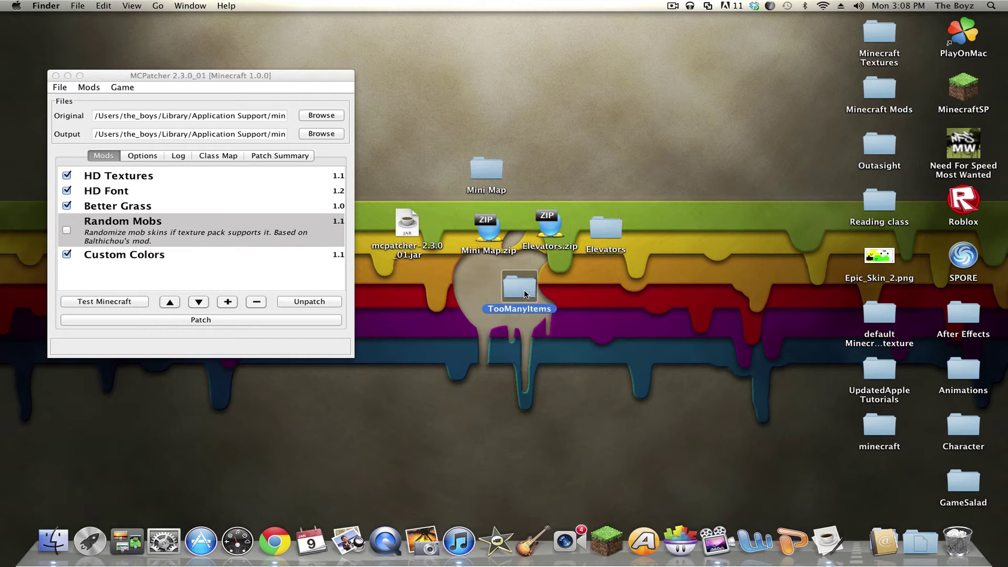
click(573, 340)
mouse_move(793, 32)
mouse_down()
mouse_move(701, 234)
mouse_move(583, 168)
mouse_move(529, 156)
mouse_up()
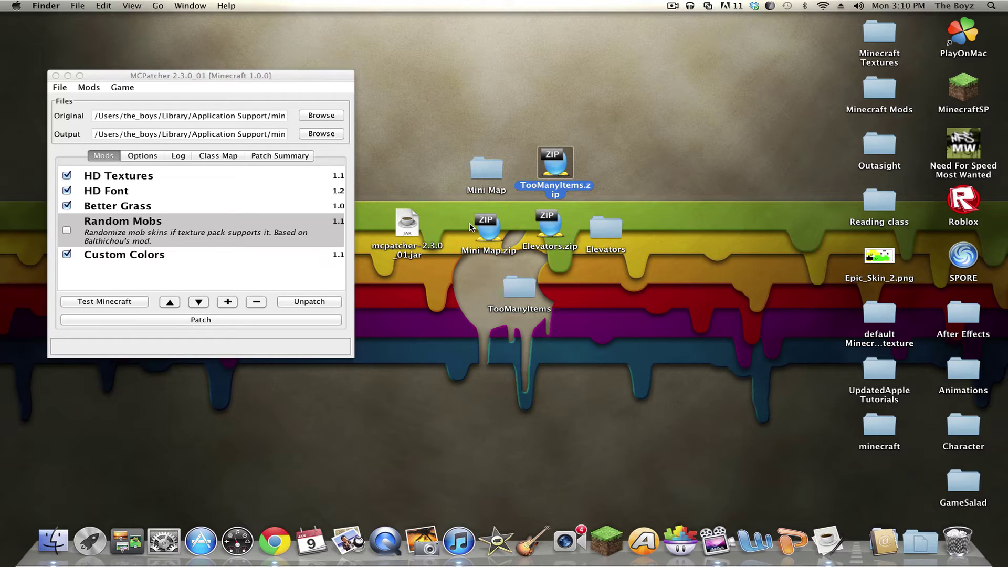
drag(487, 229, 560, 105)
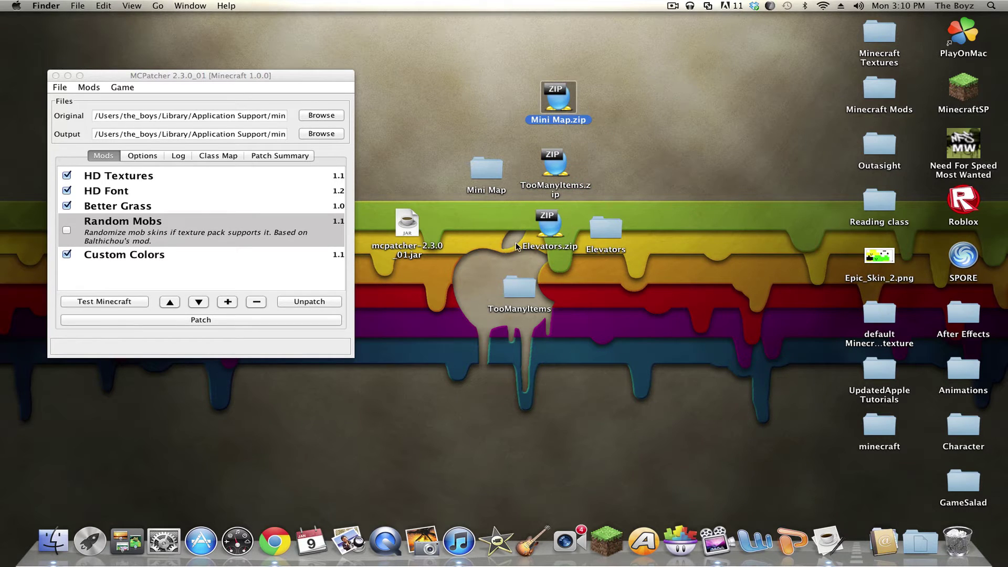
mouse_move(518, 233)
mouse_down()
mouse_move(578, 205)
mouse_move(584, 78)
mouse_up()
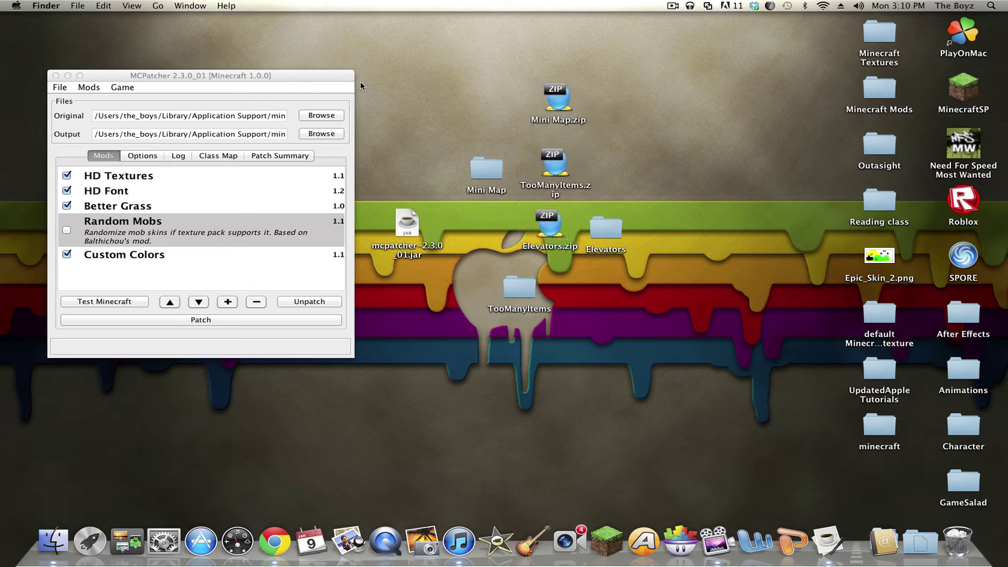
drag(296, 75, 370, 96)
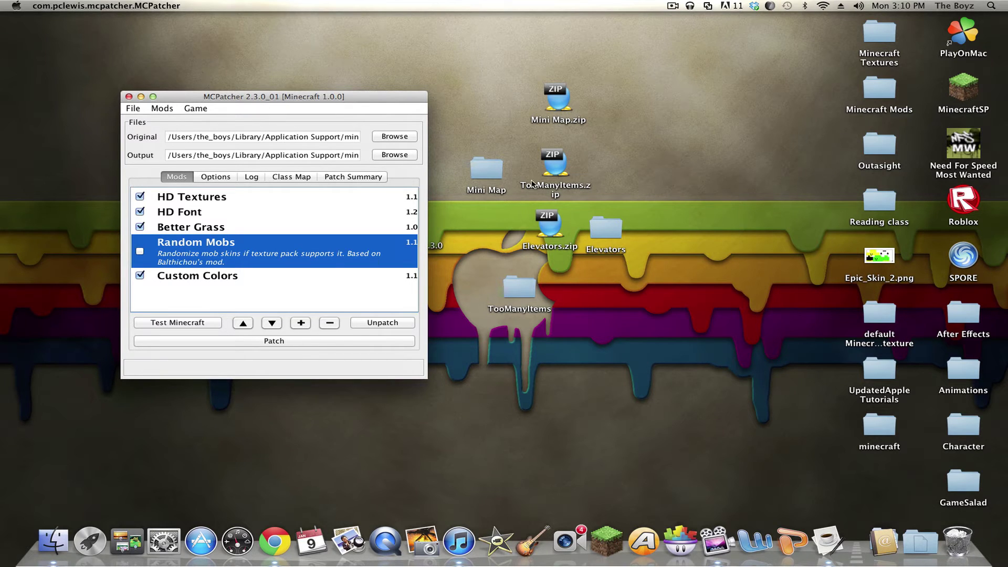
Add a new mod from the home folder's Desktop, choosing Elevators.zip.
click(301, 322)
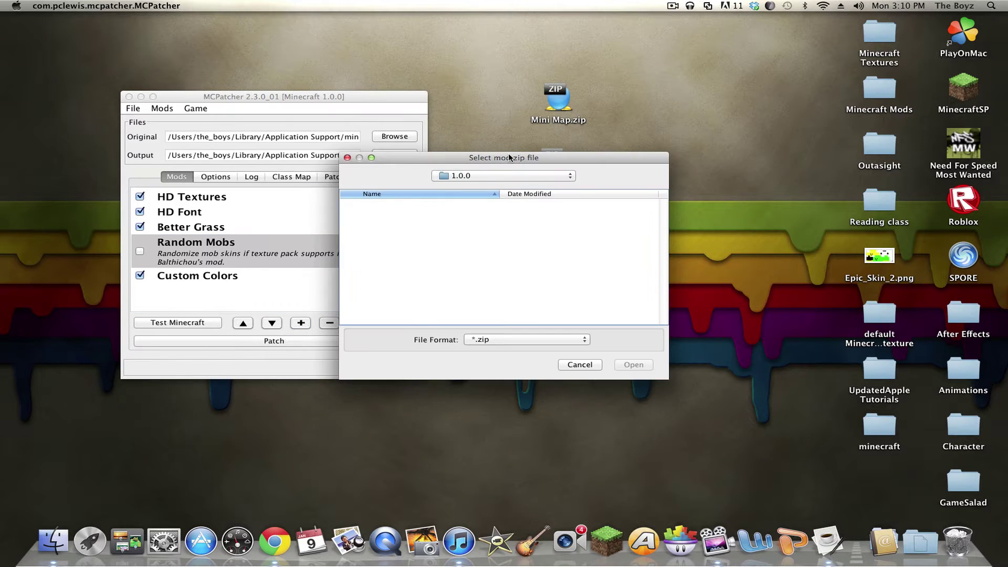
drag(508, 153, 509, 126)
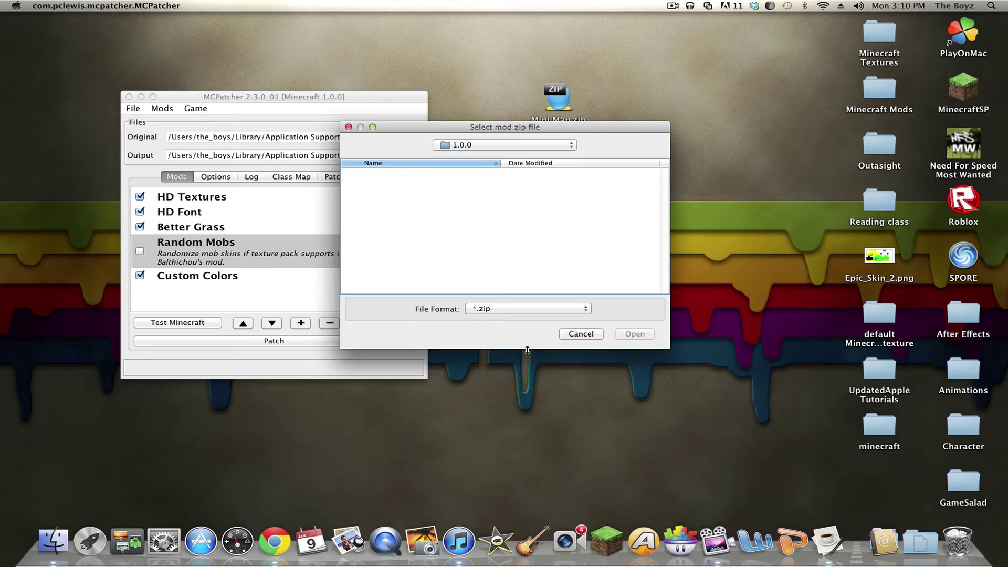
click(507, 146)
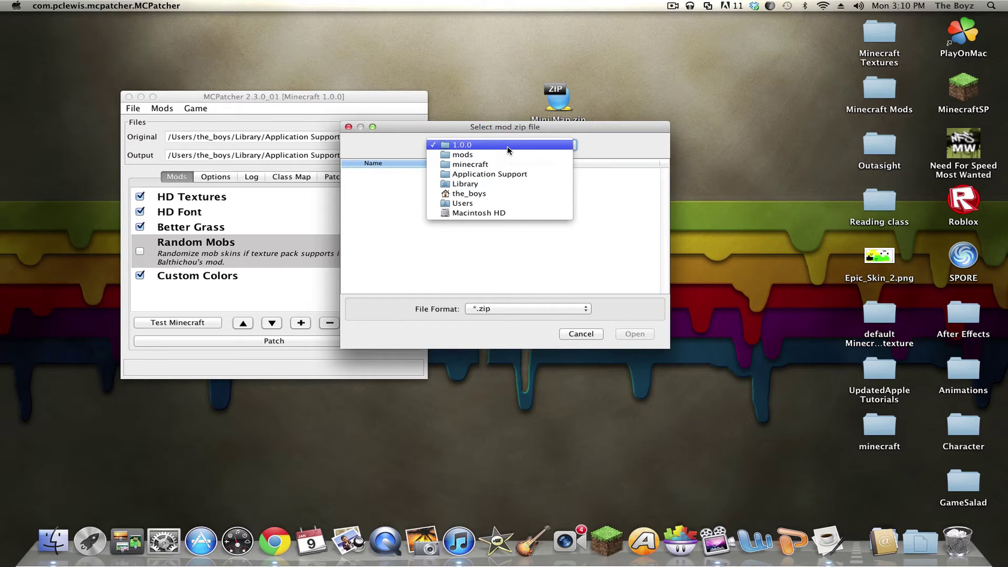
click(496, 193)
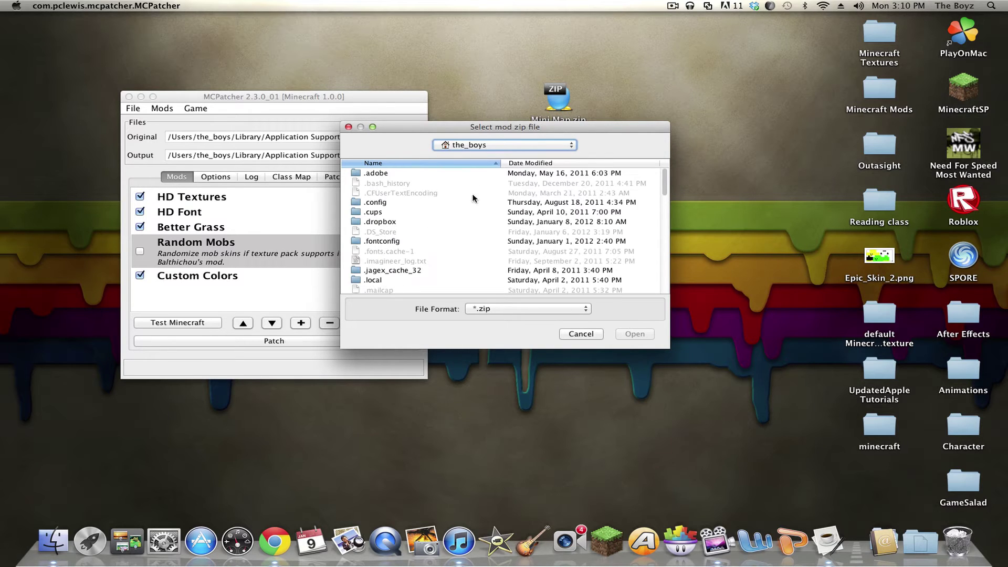
scroll(495, 227, down, 15)
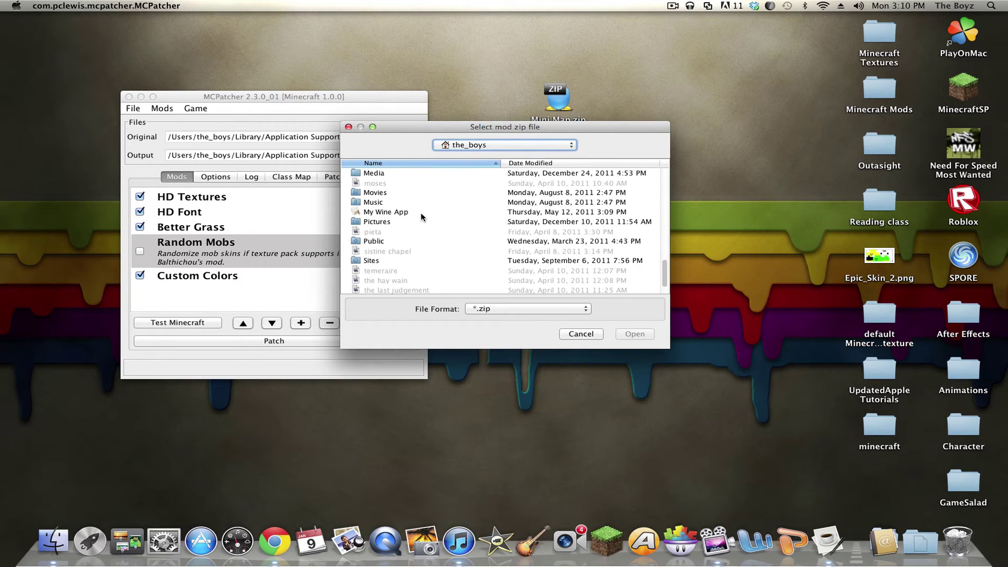
scroll(390, 196, up, 10)
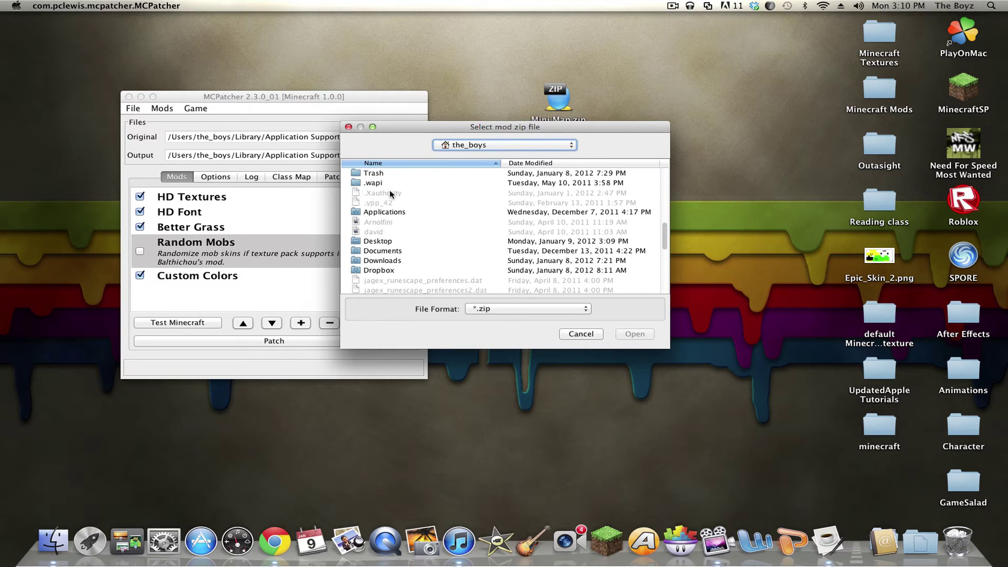
double_click(385, 242)
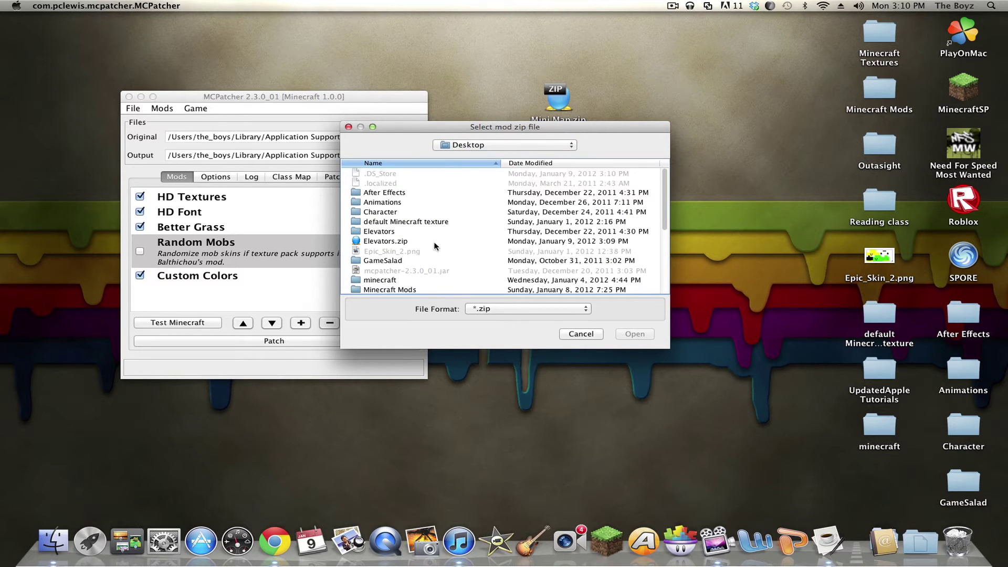
drag(533, 127, 639, 105)
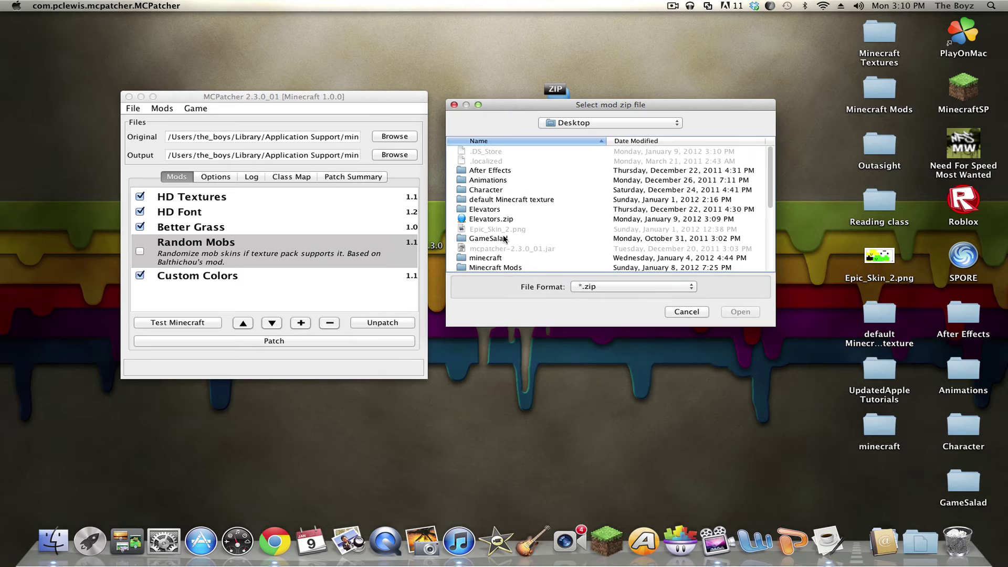
click(497, 220)
click(741, 311)
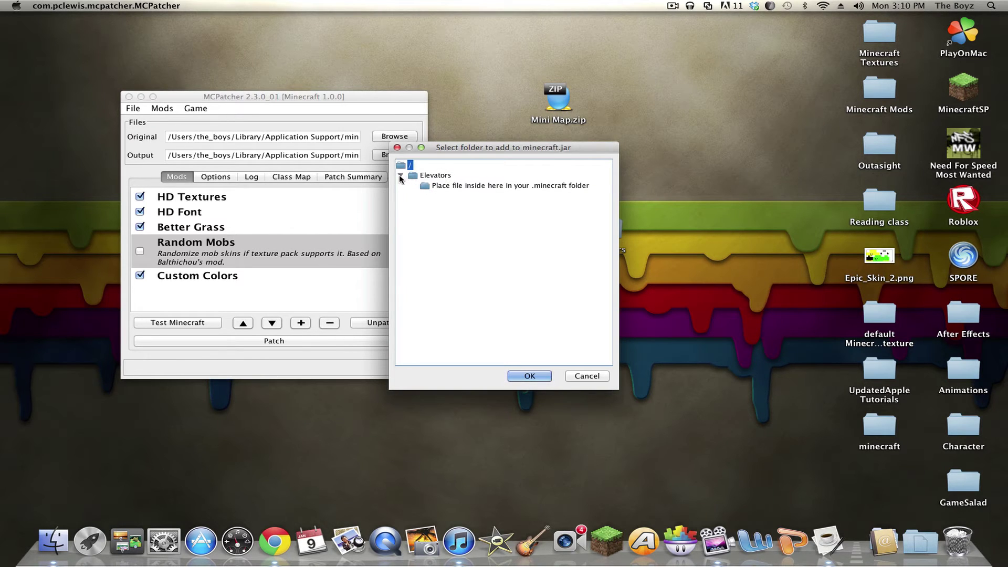
Choose the Elevators folder inside the archive and confirm to add the Elevators mod.
click(440, 177)
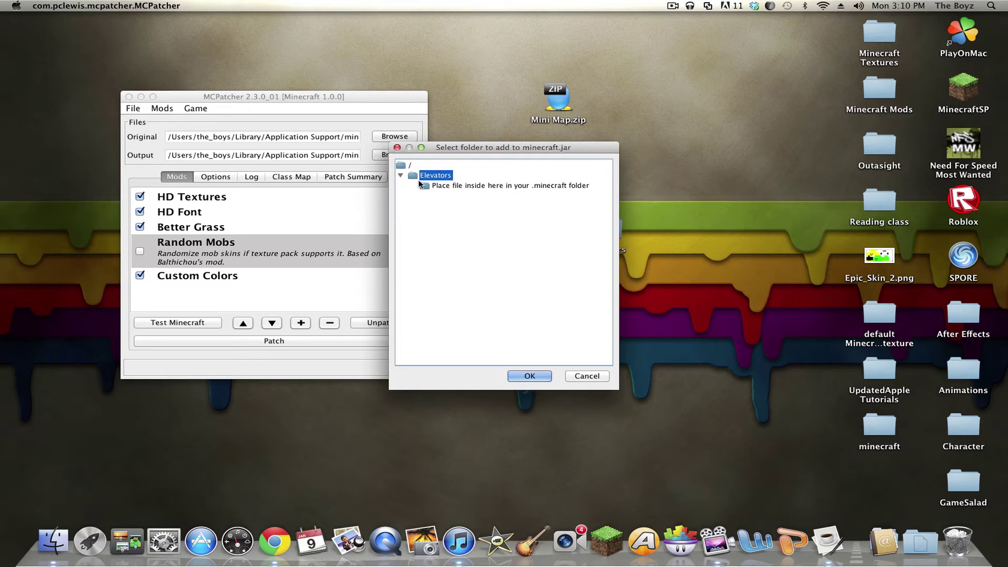
click(400, 176)
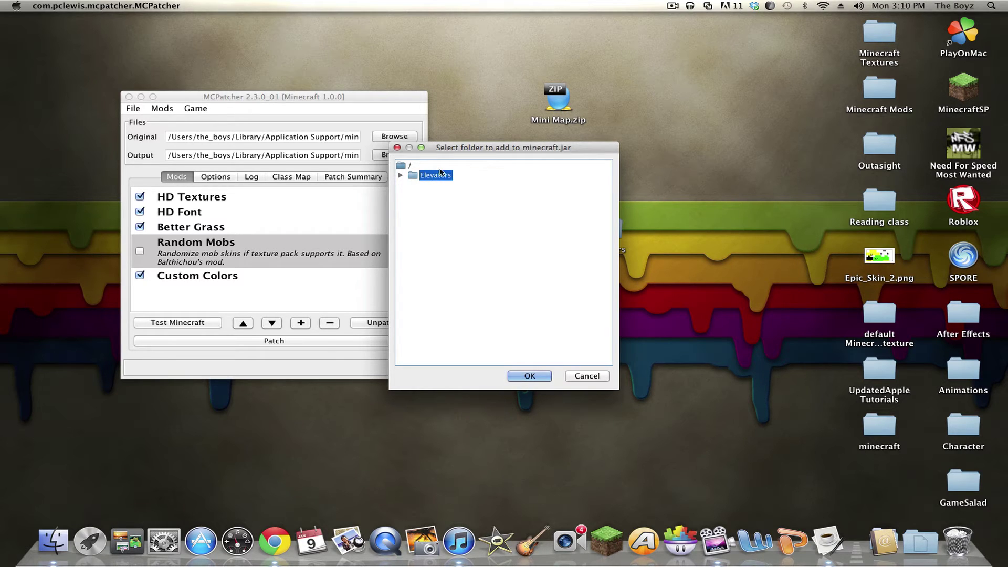
click(407, 166)
click(429, 176)
click(537, 376)
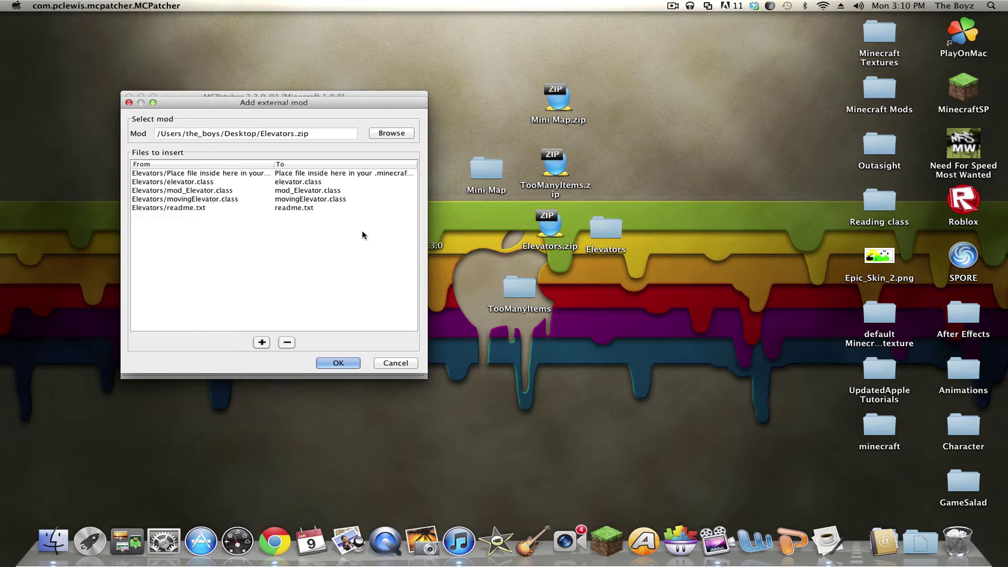
click(338, 363)
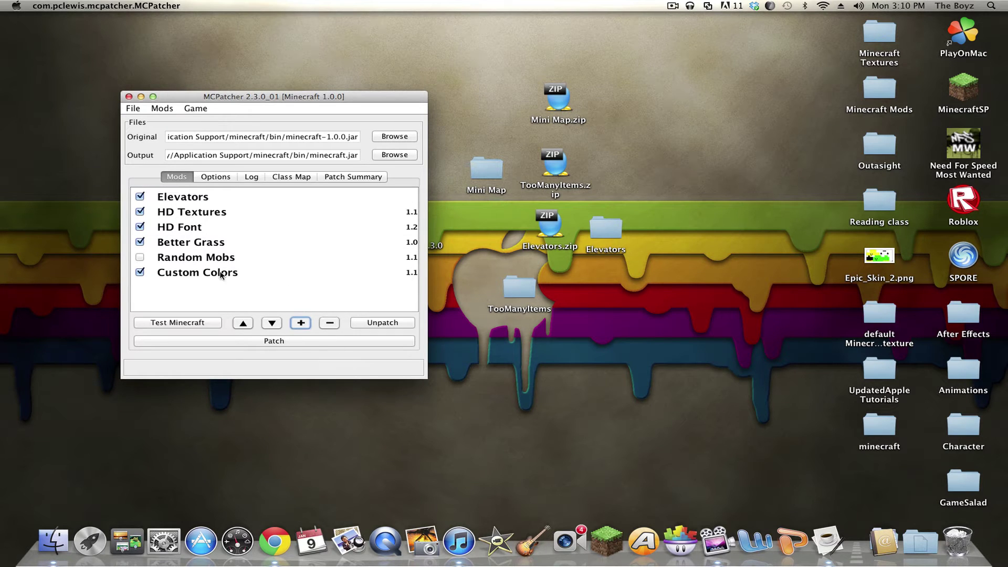
click(300, 323)
Add Mini Map.zip, choosing its Mini Map folder, to the mod list.
scroll(532, 241, down, 3)
scroll(532, 241, down, 5)
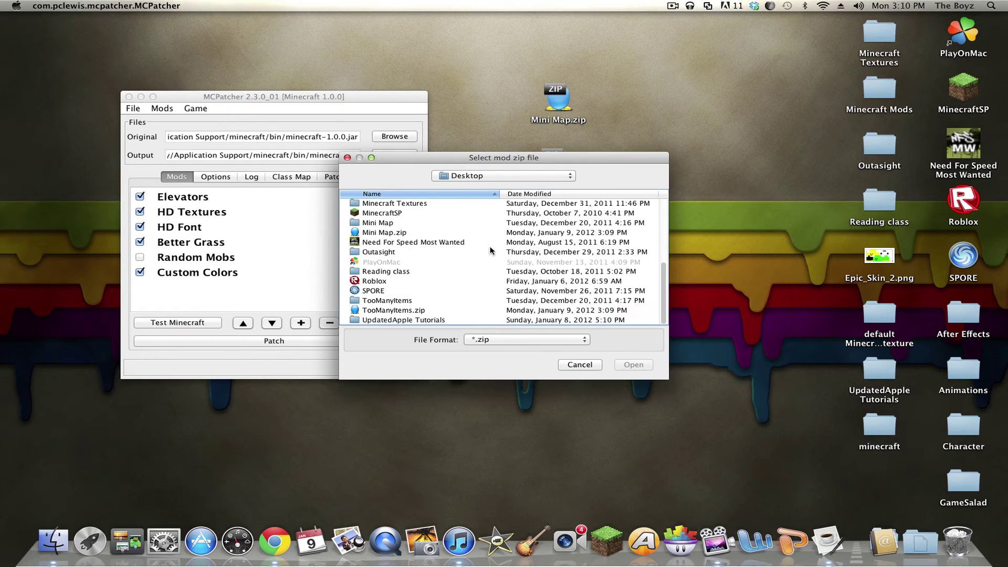
double_click(383, 233)
double_click(413, 176)
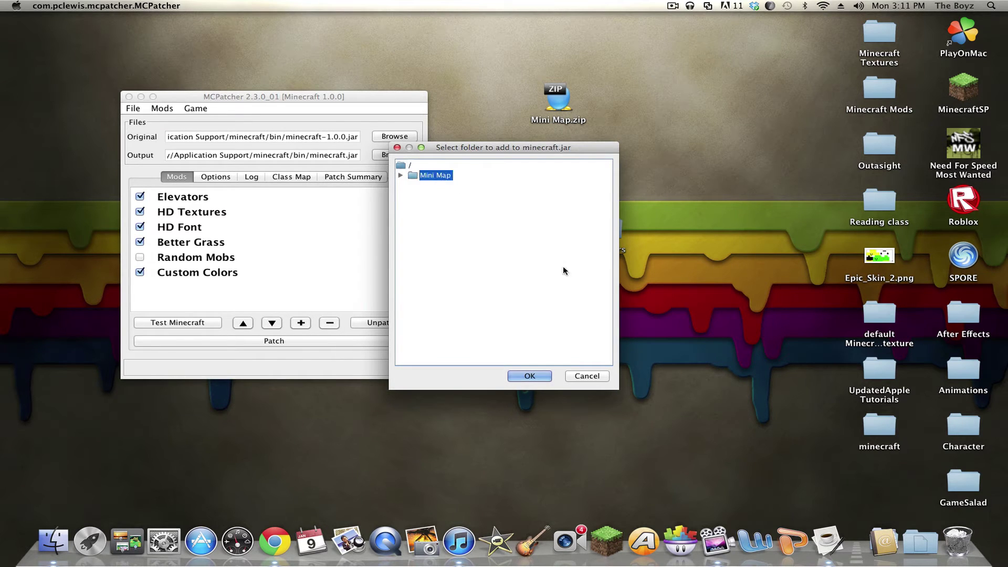
key(Return)
click(339, 363)
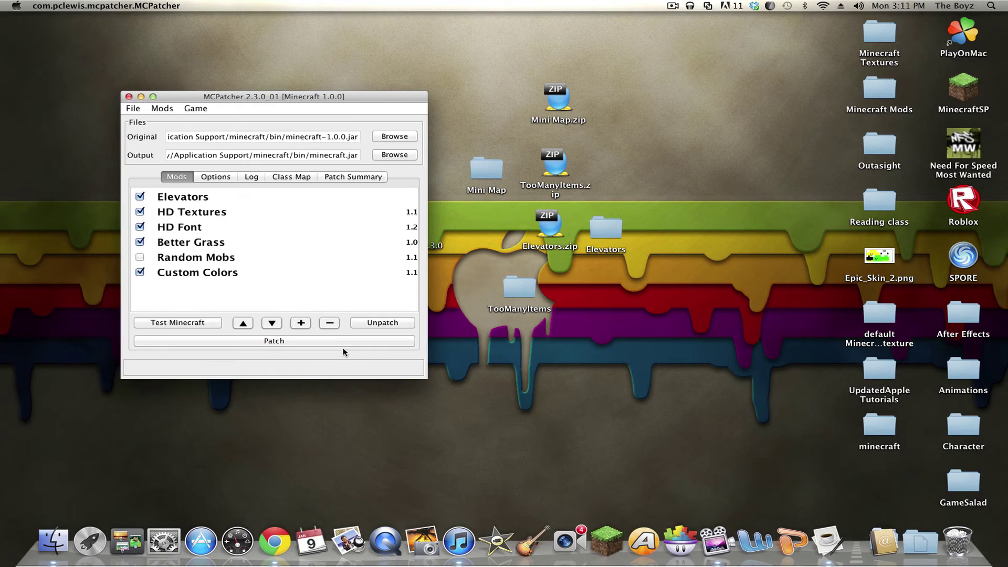
Add the TooManyItems zip, choosing its TooManyItems folder, to the mod list.
click(302, 323)
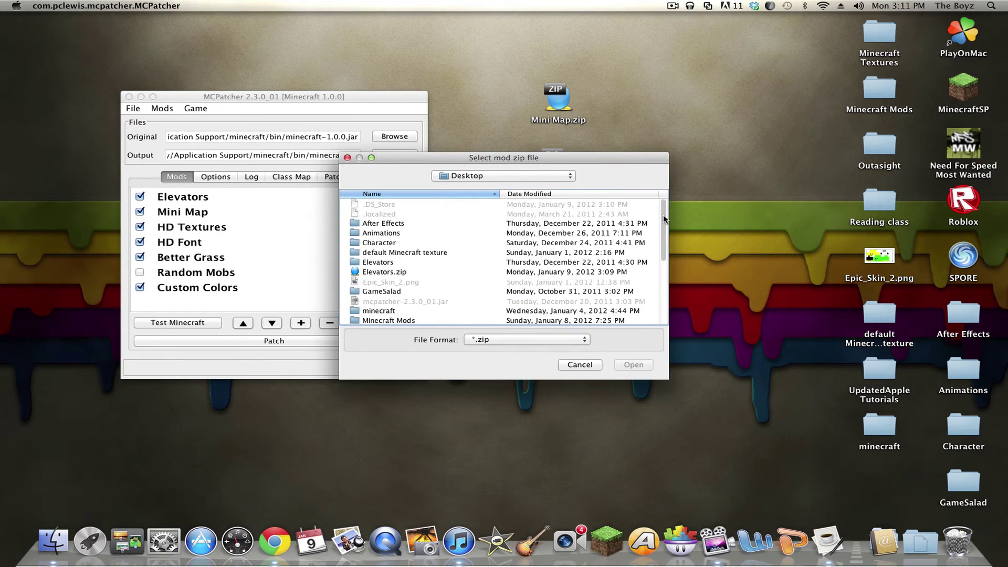
drag(664, 220, 660, 300)
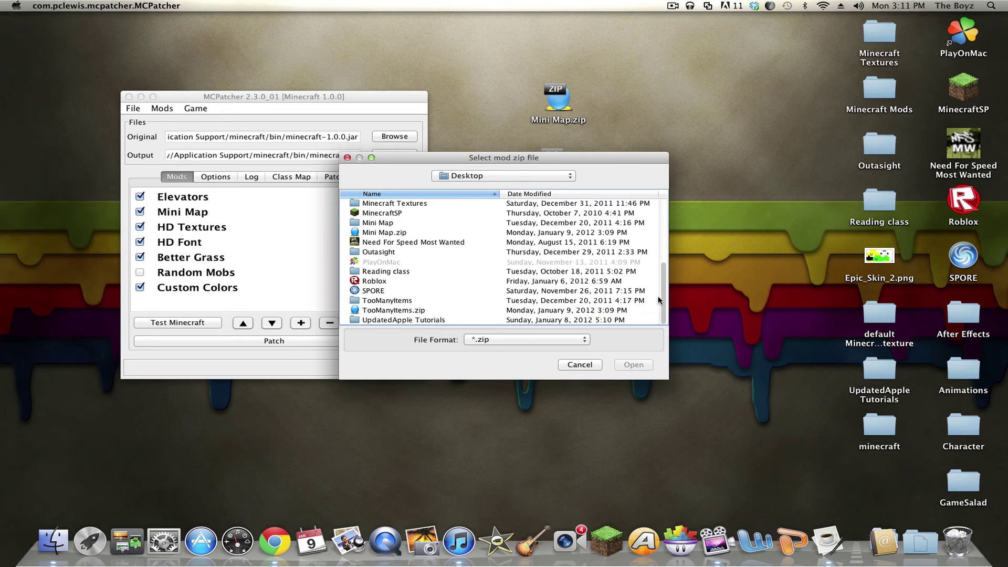
double_click(415, 313)
click(443, 177)
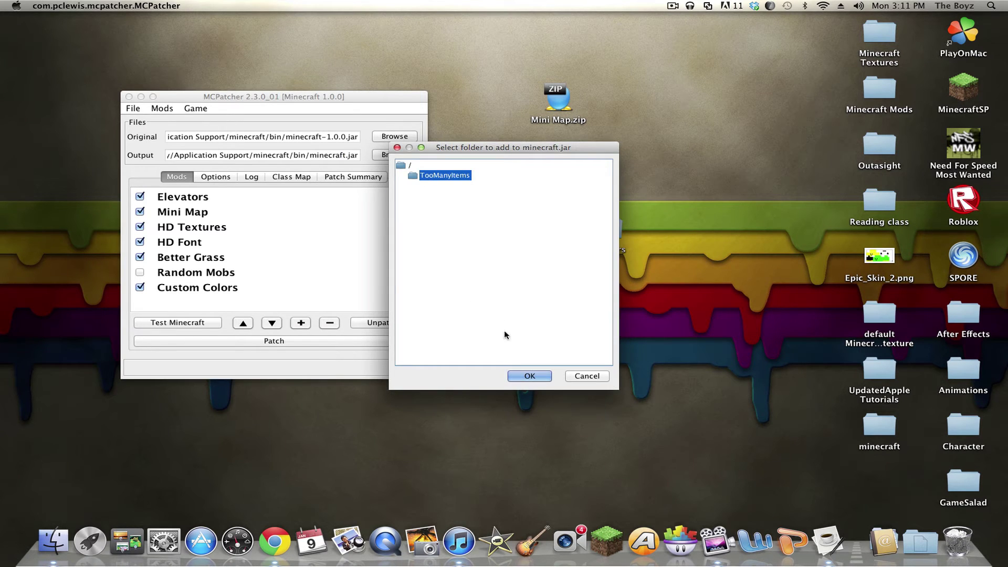
click(528, 376)
click(337, 363)
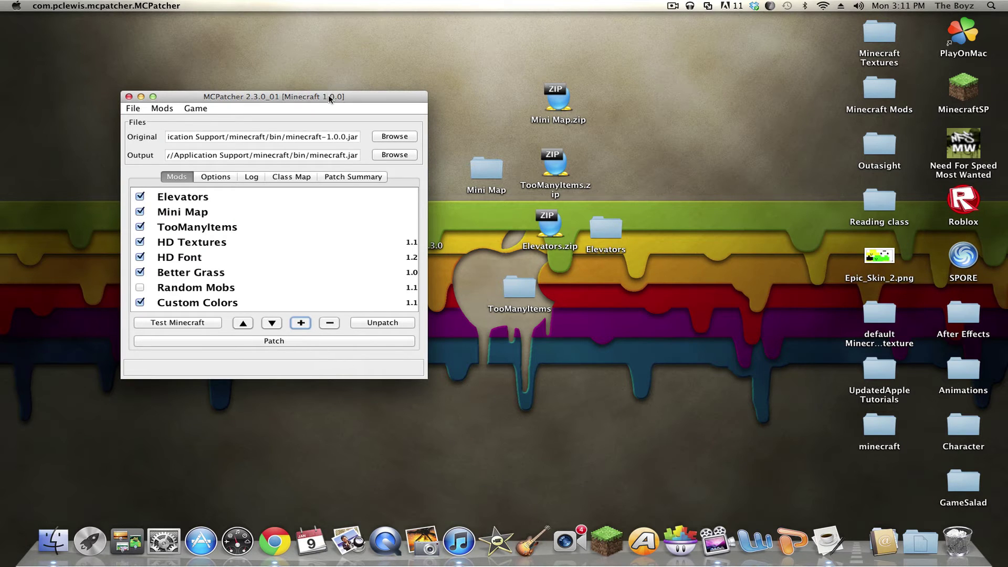
Patch minecraft.jar with the checked mods, keeping the patcher window repositioned while it runs.
drag(334, 97, 431, 66)
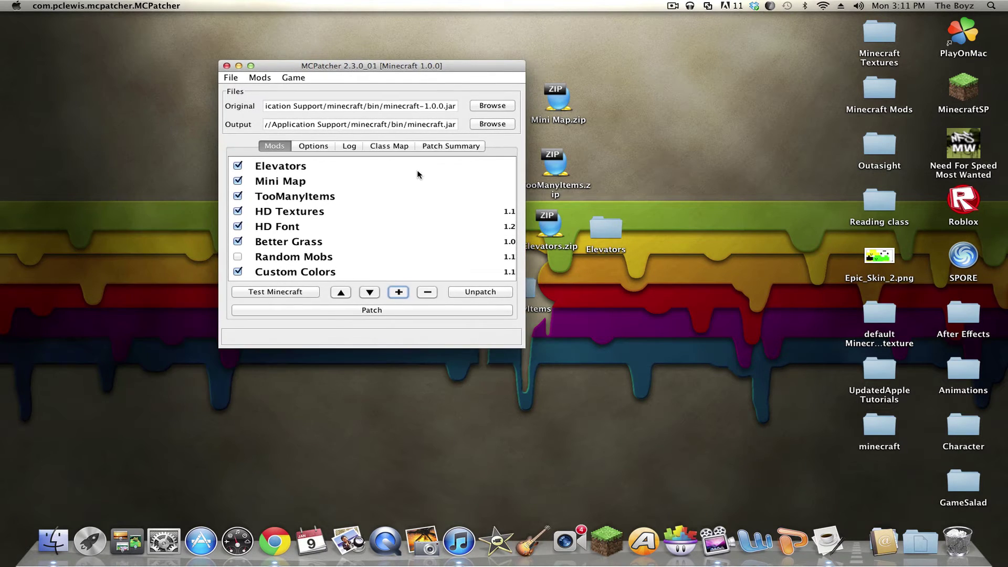
click(425, 309)
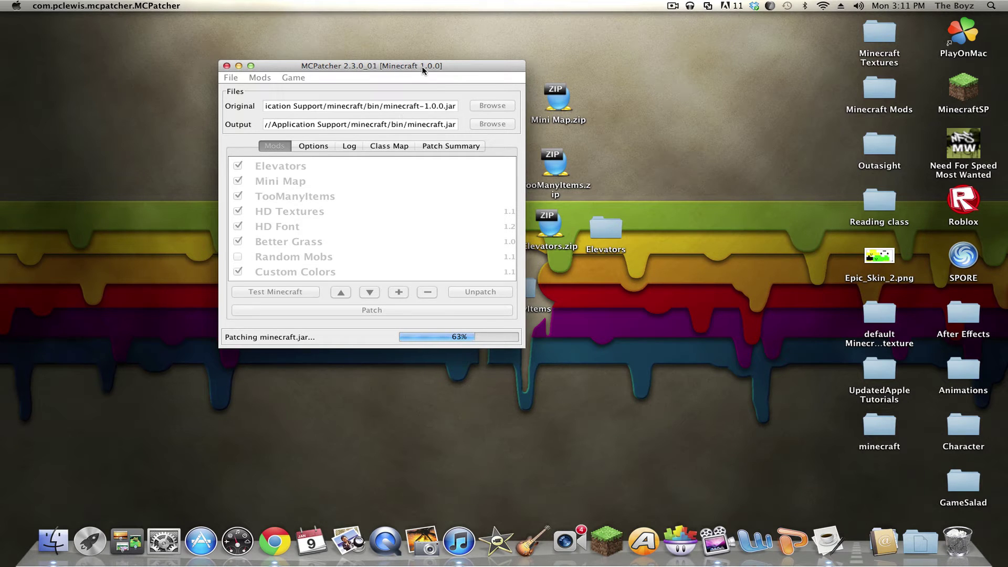
drag(421, 67, 536, 78)
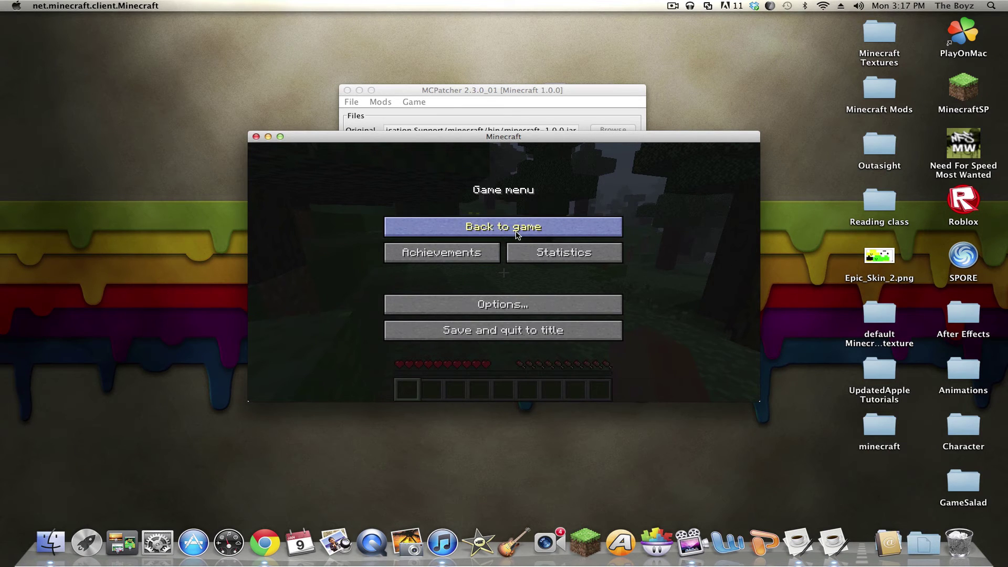
Resume the world and open the inventory with E to show the TooManyItems panel.
click(504, 227)
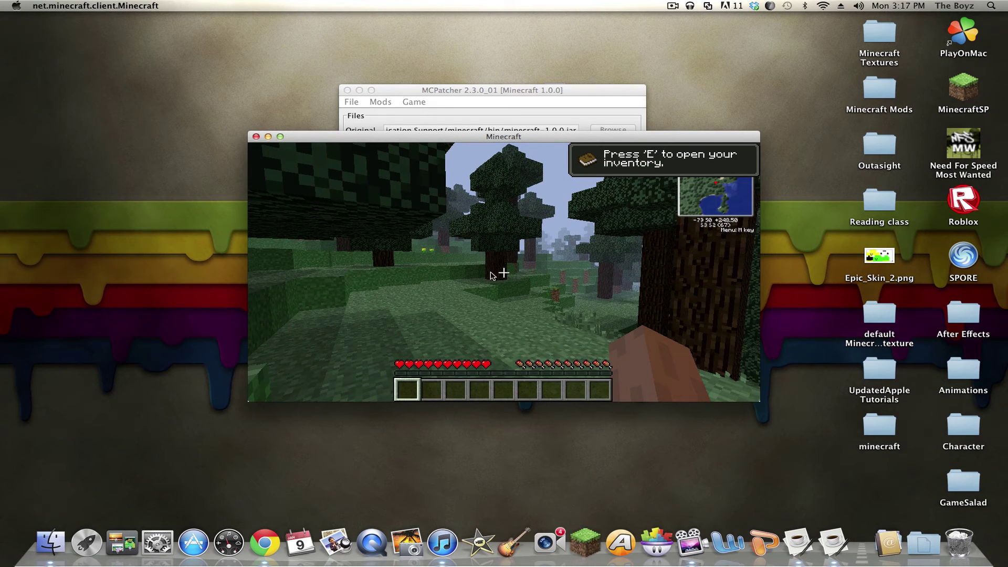
key(e)
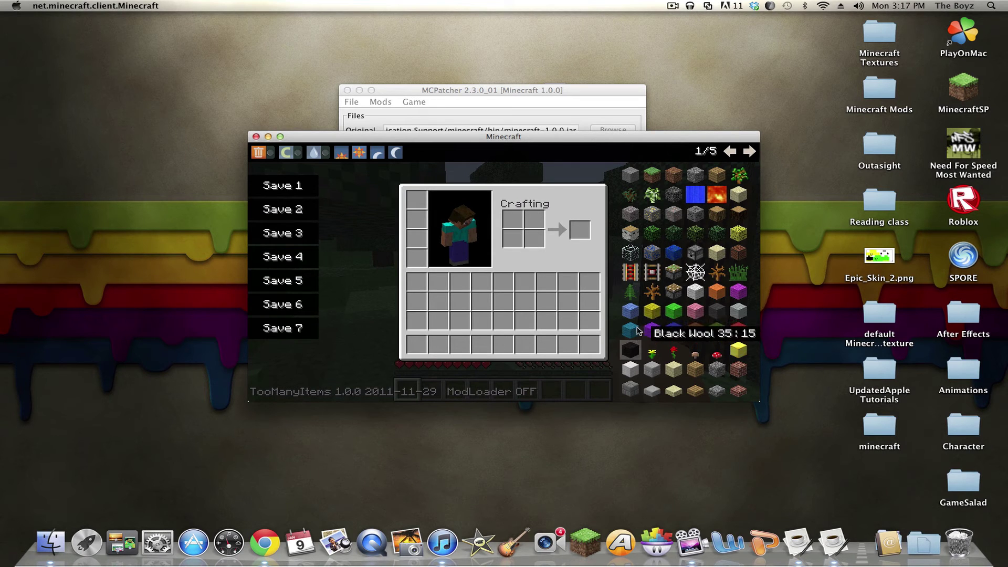
Take a 64 stack of Light Blue Wool and Yellow Wool from TooManyItems, then close the inventory.
click(750, 151)
click(730, 151)
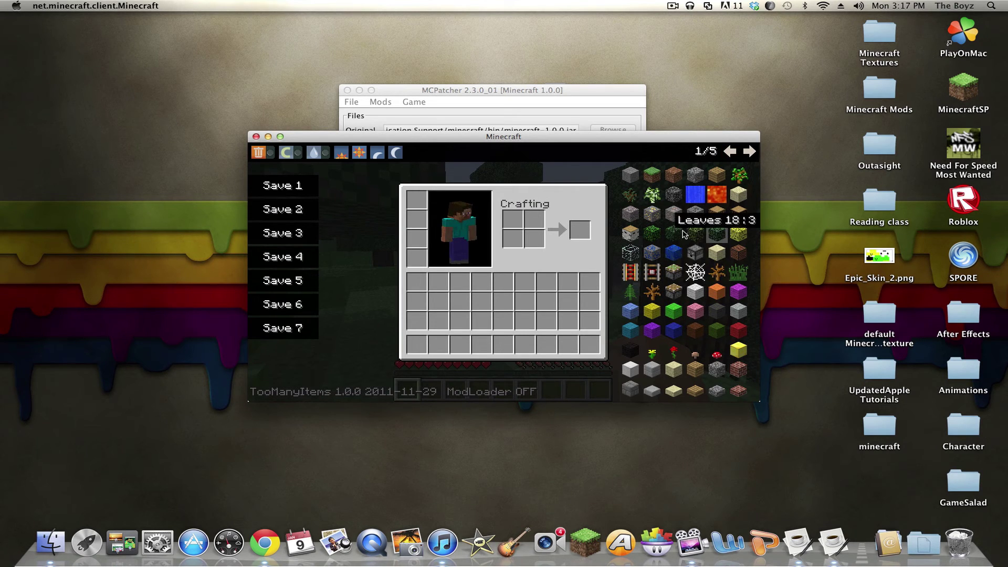
click(631, 312)
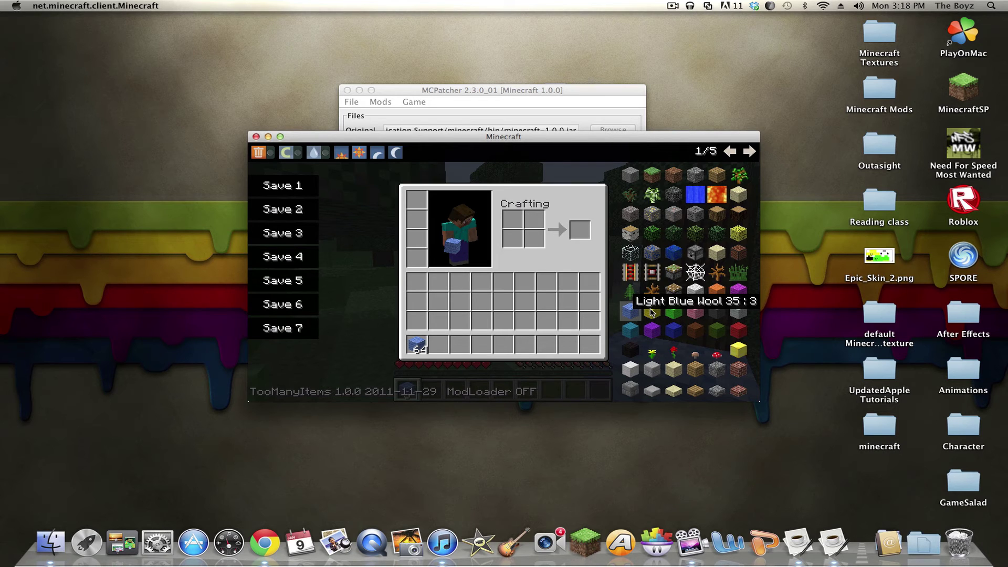
click(651, 313)
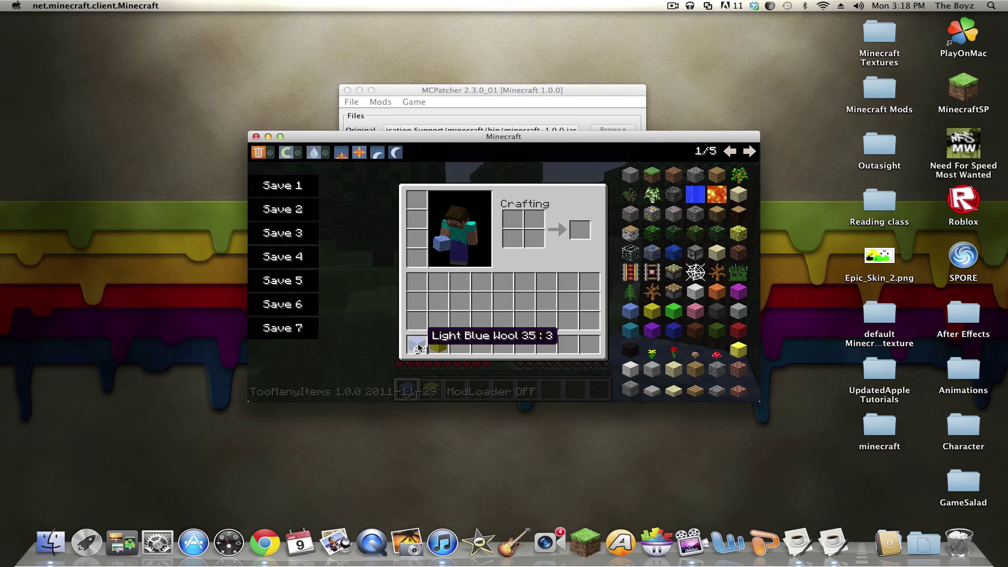
key(e)
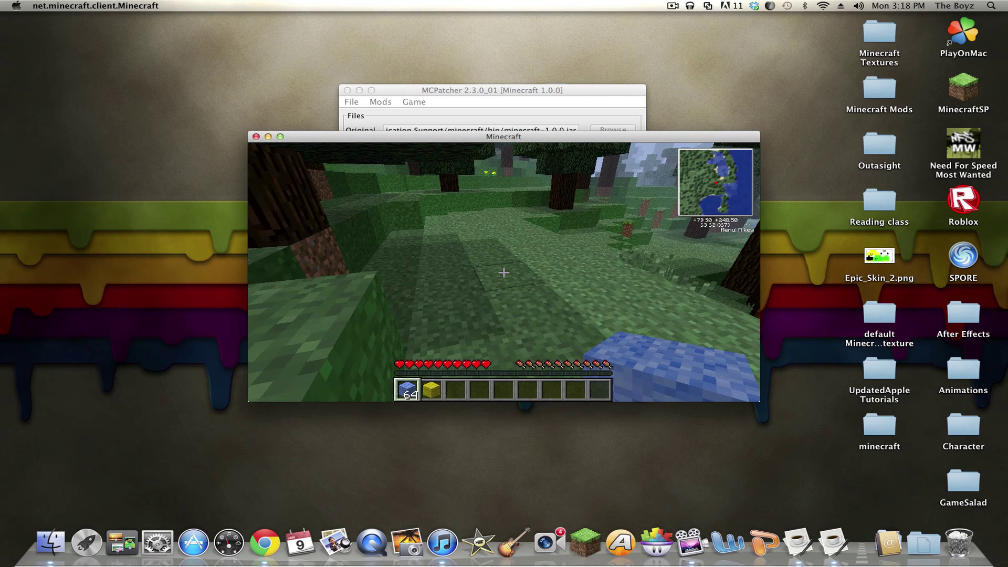
Place five light blue wool blocks on the grass.
right_click(504, 272)
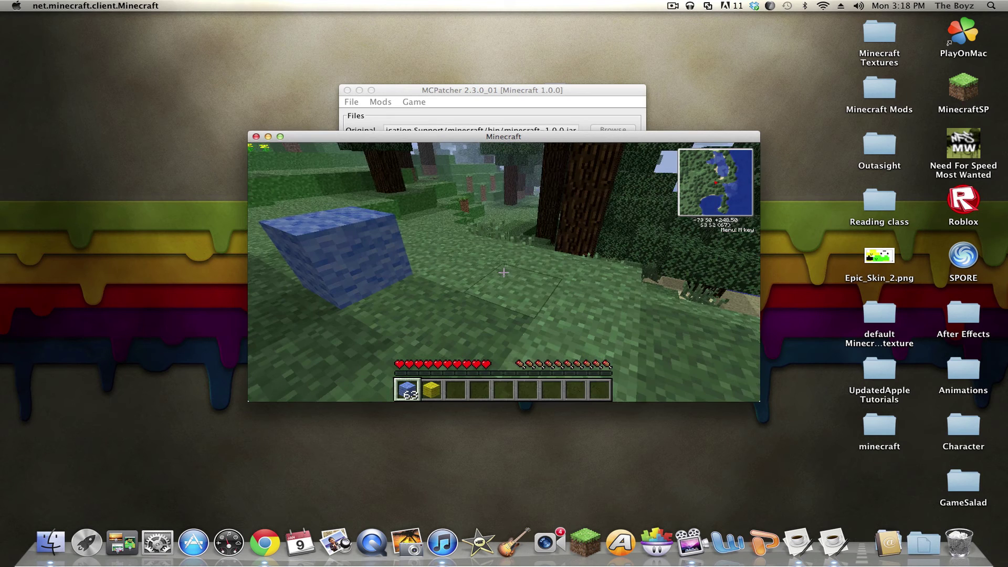
right_click(503, 273)
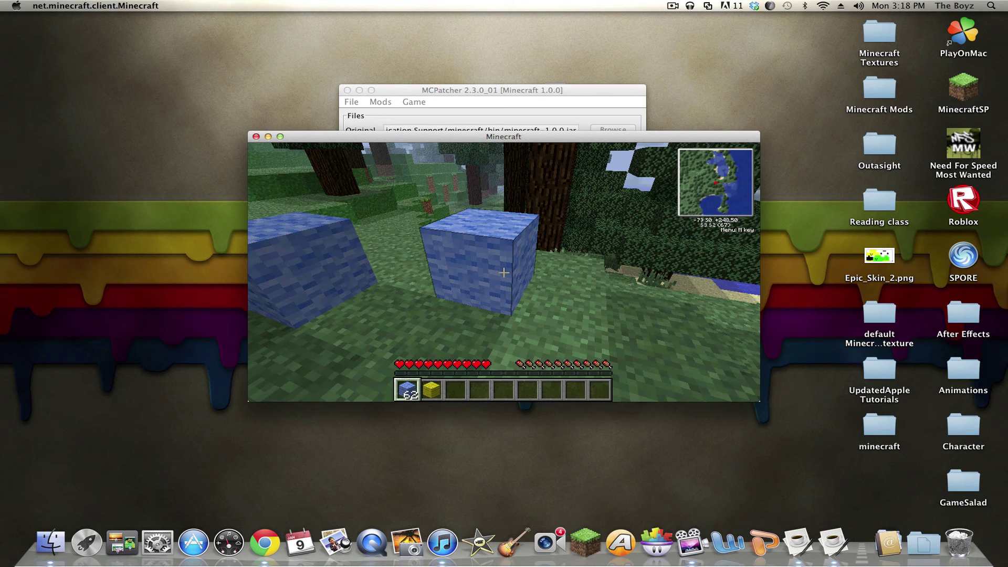
right_click(503, 272)
right_click(504, 273)
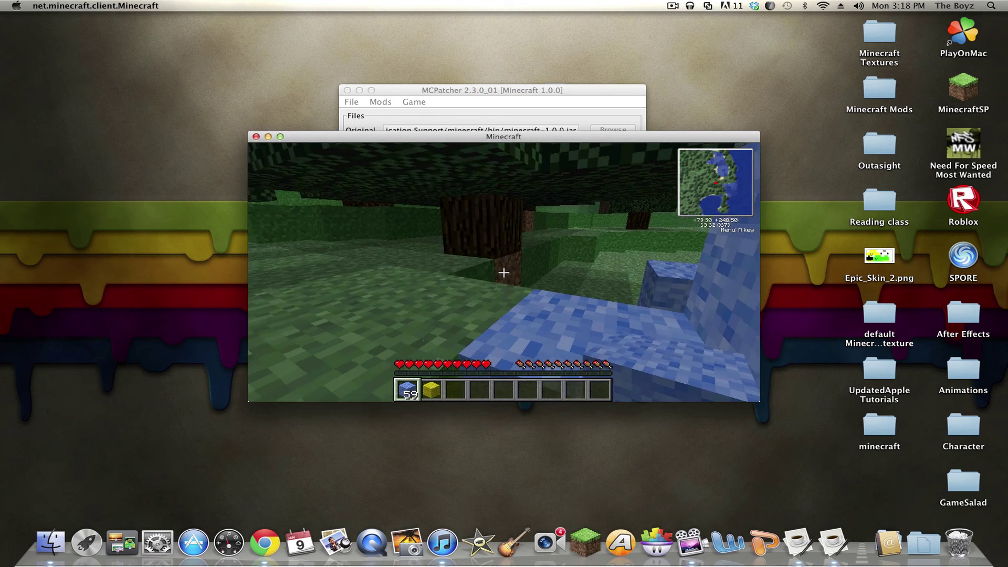
right_click(504, 273)
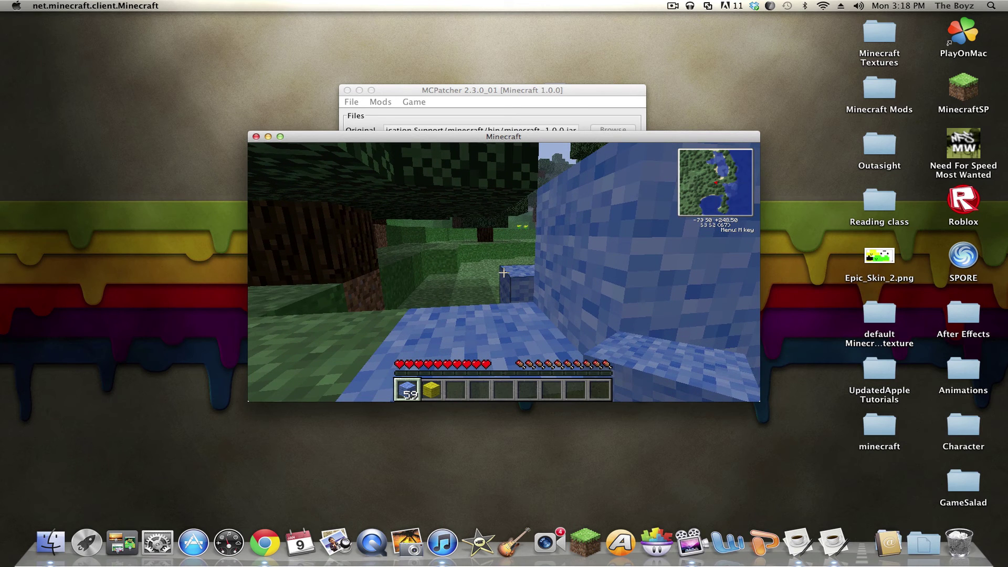
Switch to yellow wool in slot 2, place a yellow block, then break it.
key(2)
right_click(504, 273)
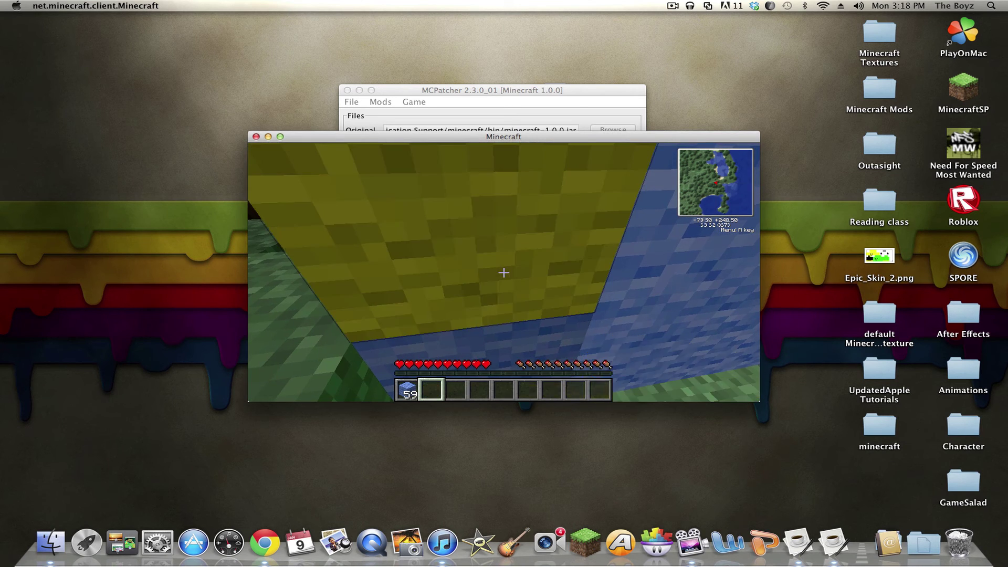
drag(504, 272, 503, 273)
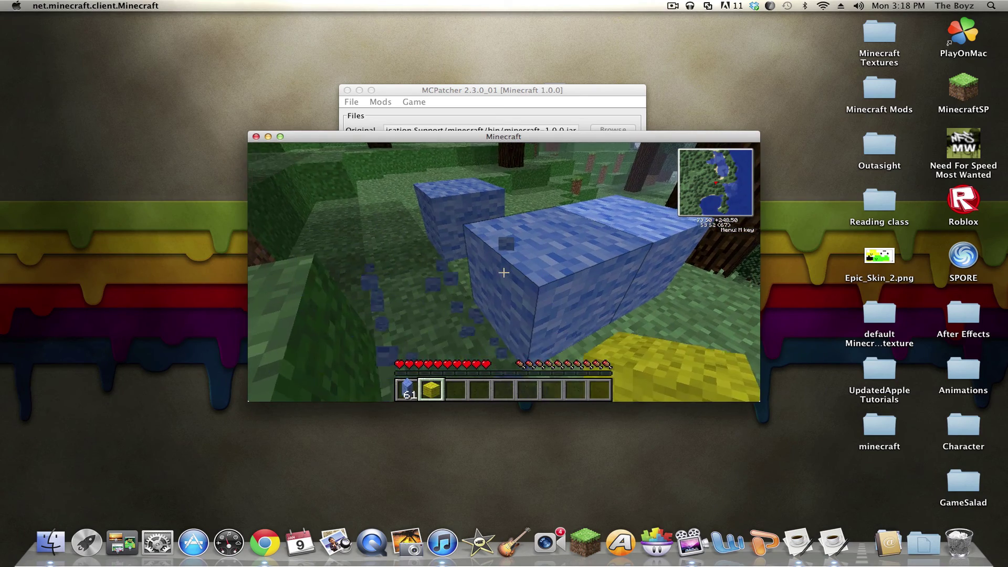
Take a stack of Lime Wool from the inventory and hold it from hotbar slot 3.
key(e)
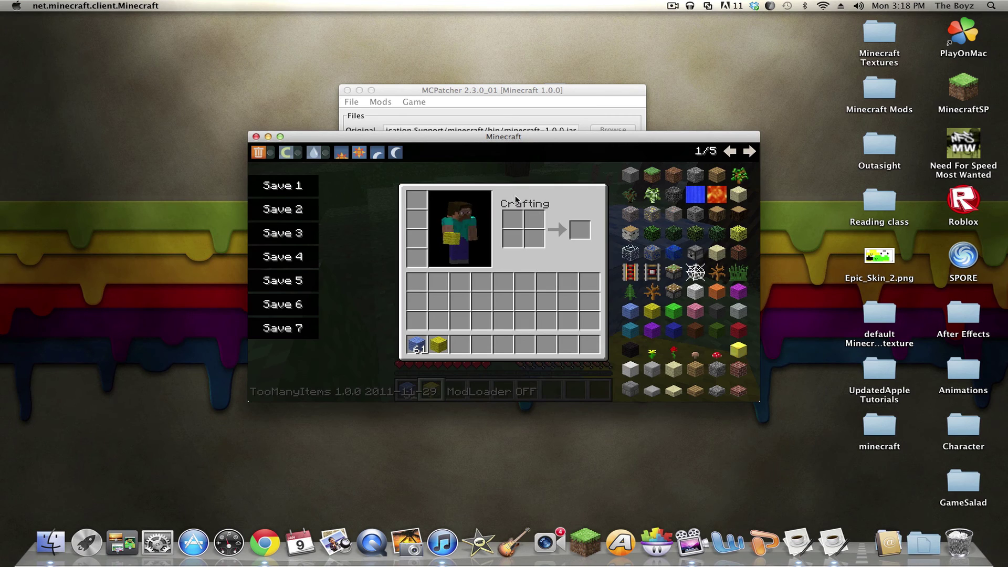
click(676, 314)
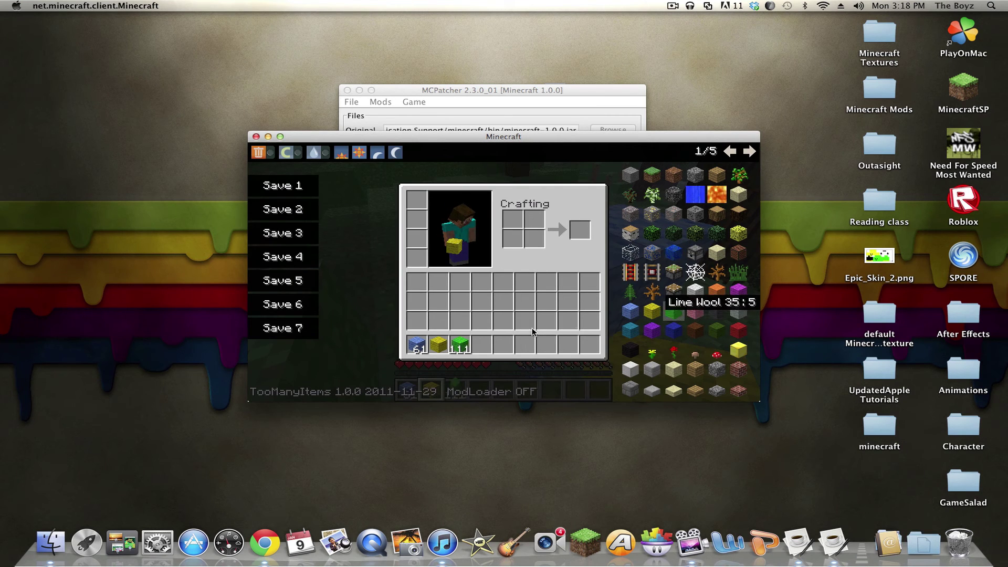
key(e)
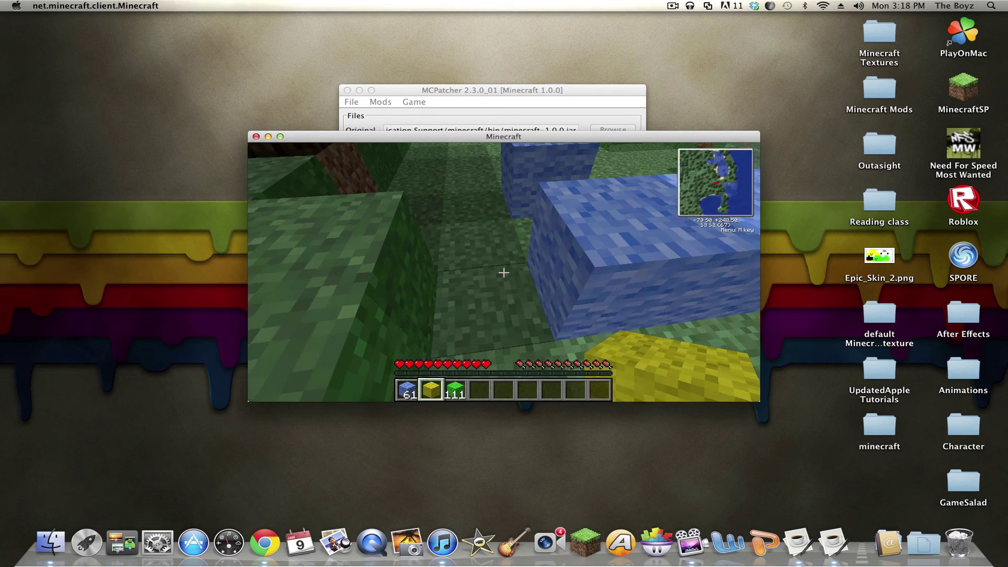
key(3)
Build walls from seven lime wool blocks, then refill the lime wool stack.
right_click(504, 272)
right_click(504, 272)
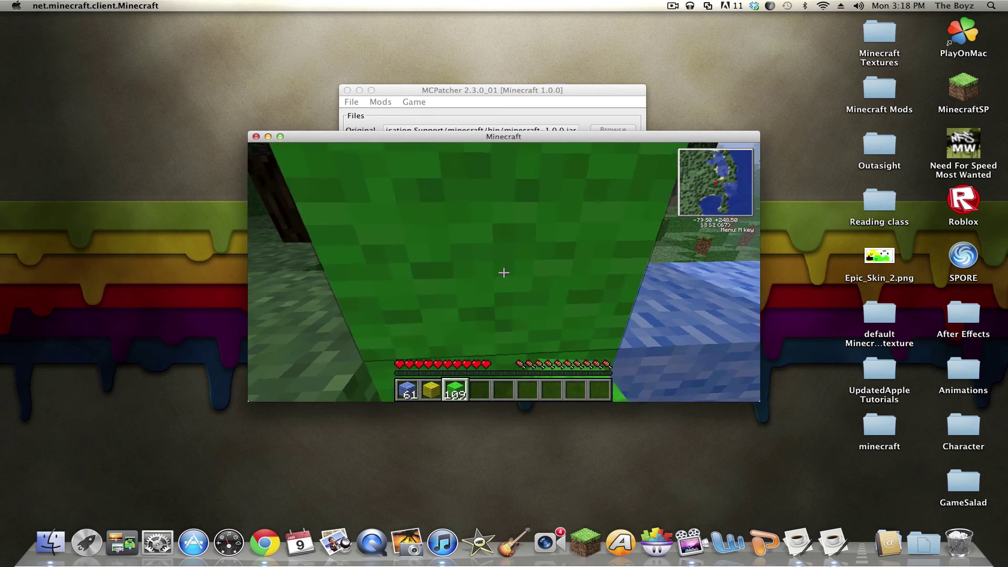
right_click(504, 273)
right_click(504, 273)
right_click(504, 272)
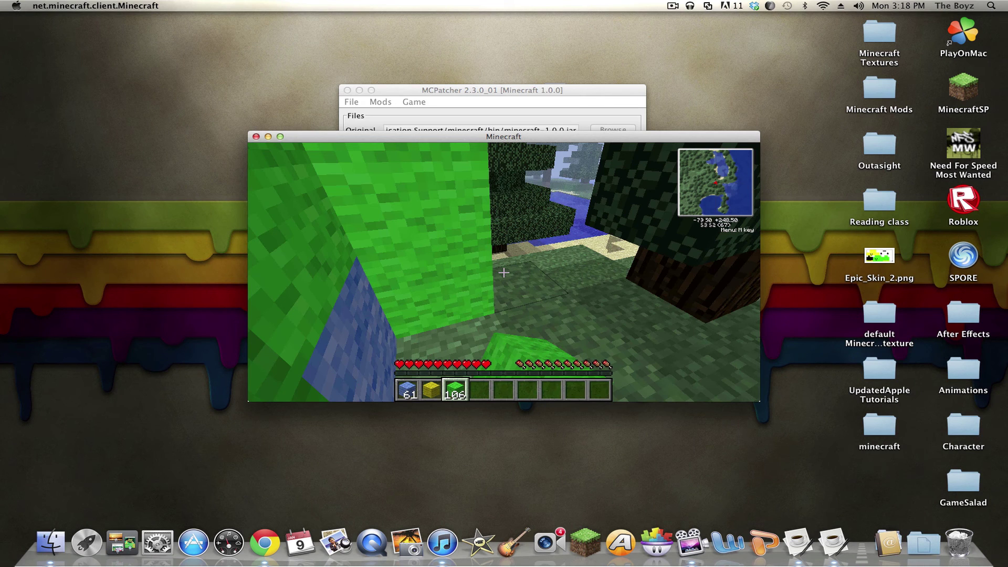
right_click(504, 272)
right_click(504, 272)
right_click(504, 273)
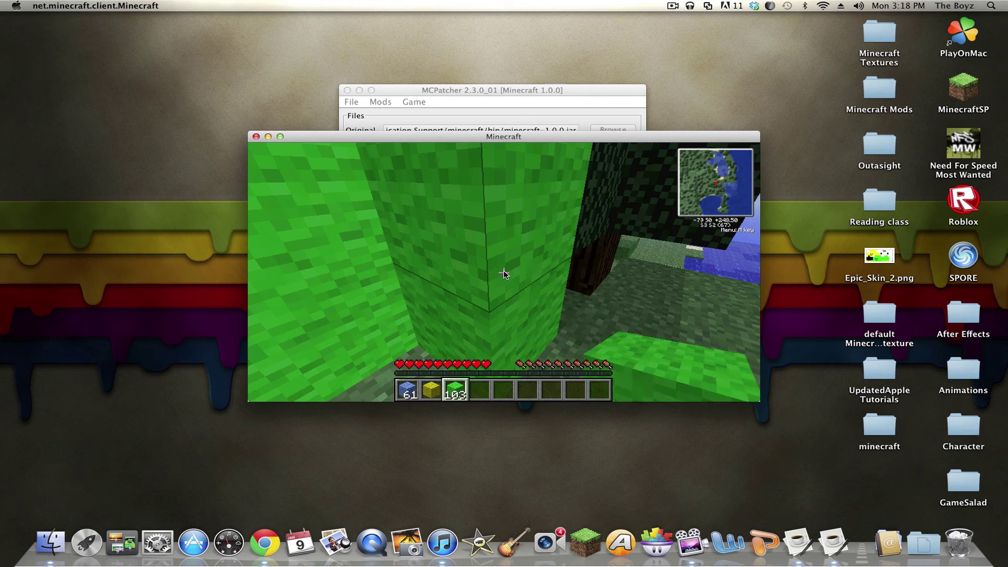
key(e)
click(462, 340)
key(e)
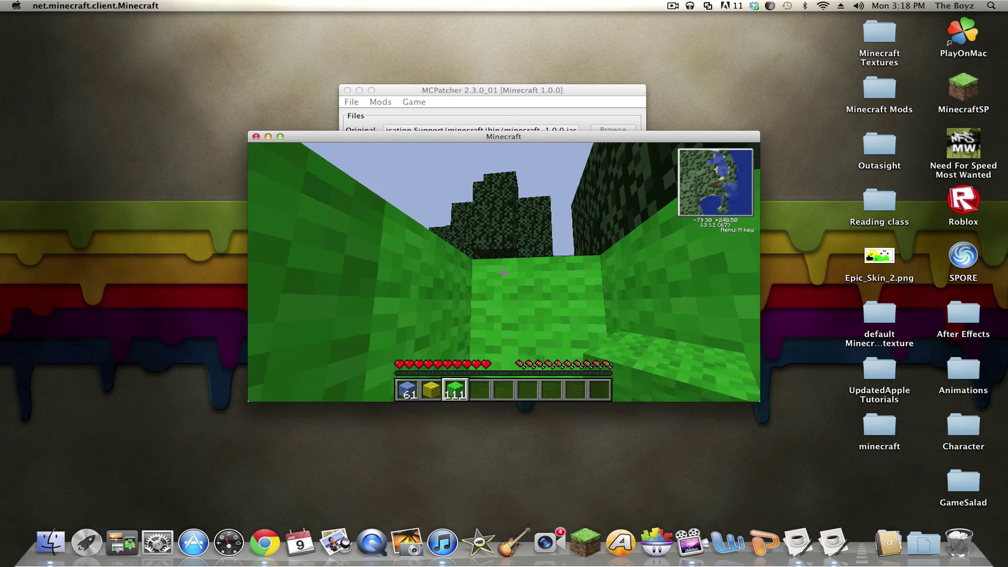
Pause with Esc to bring up the Game menu and save the level.
key(Escape)
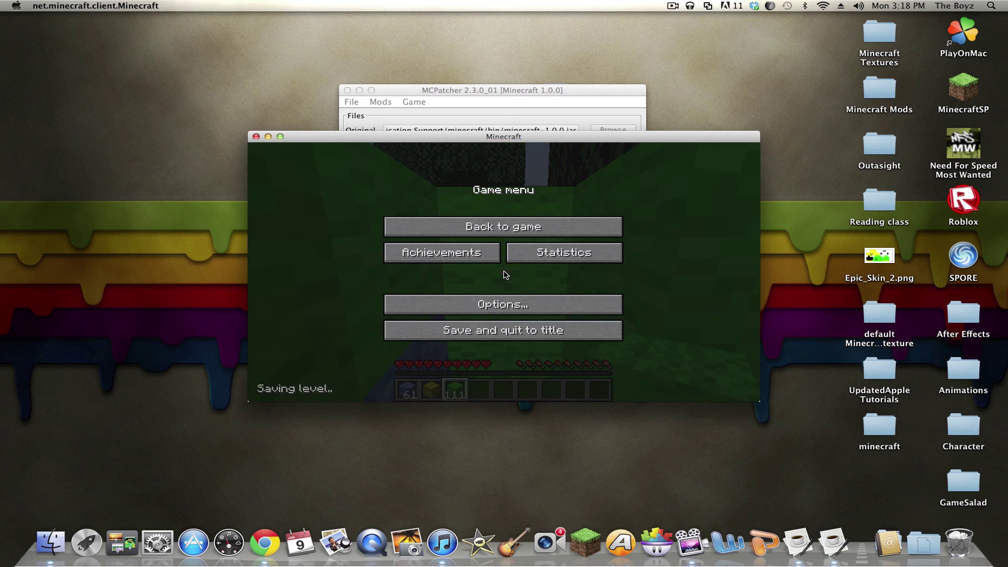